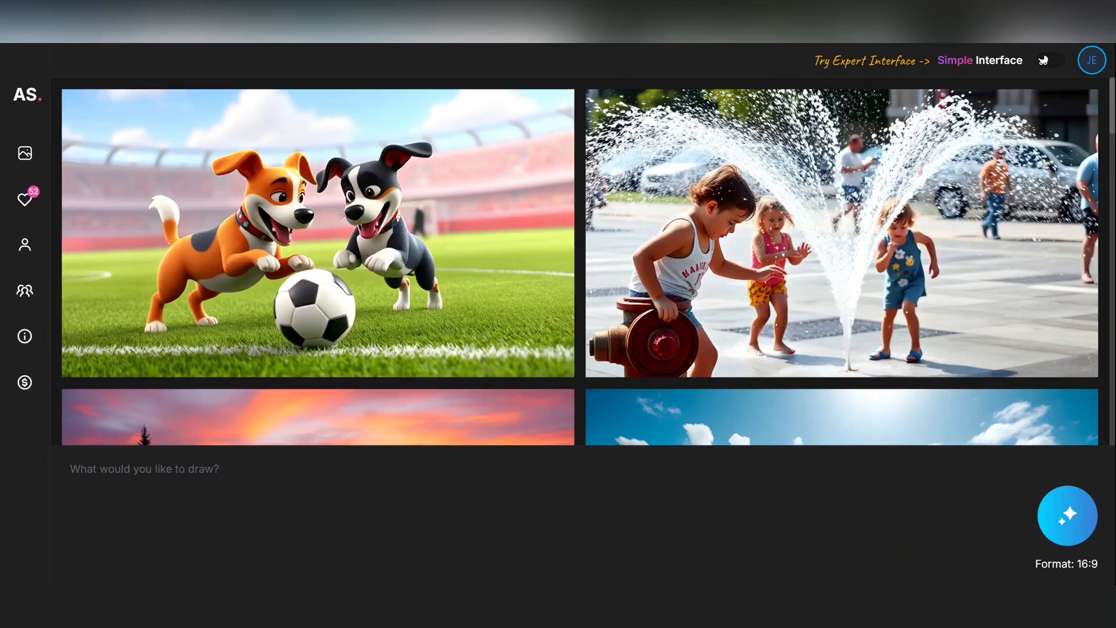
# Step: Switch to the Expert interface and look through the history of generated images
pyautogui.click(1045, 61)
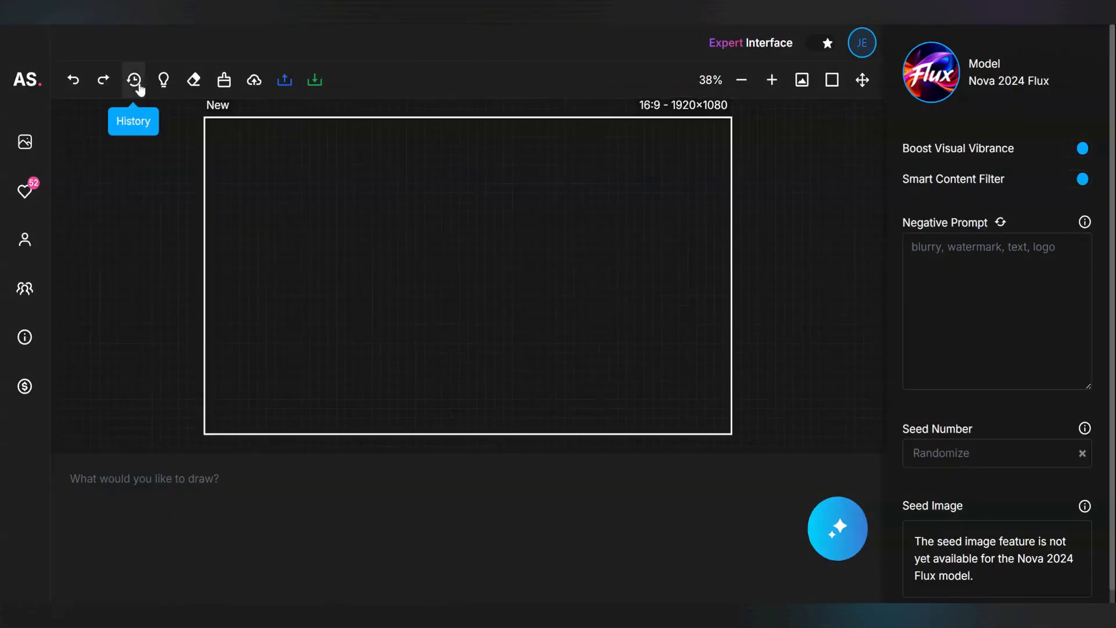
pyautogui.click(134, 81)
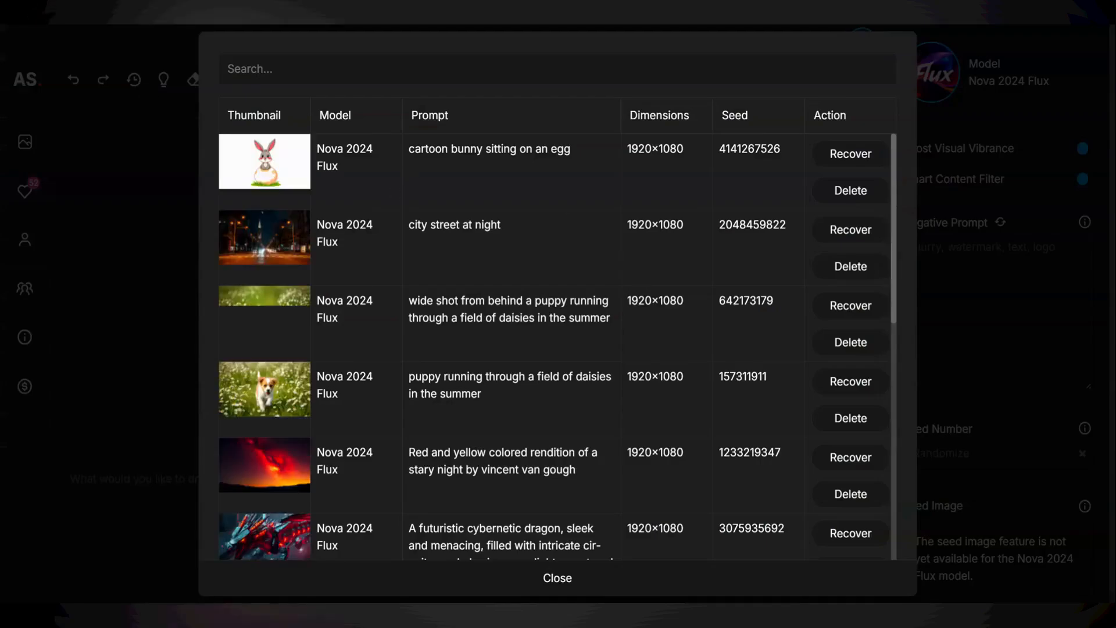
pyautogui.scroll(-4, 514, 255)
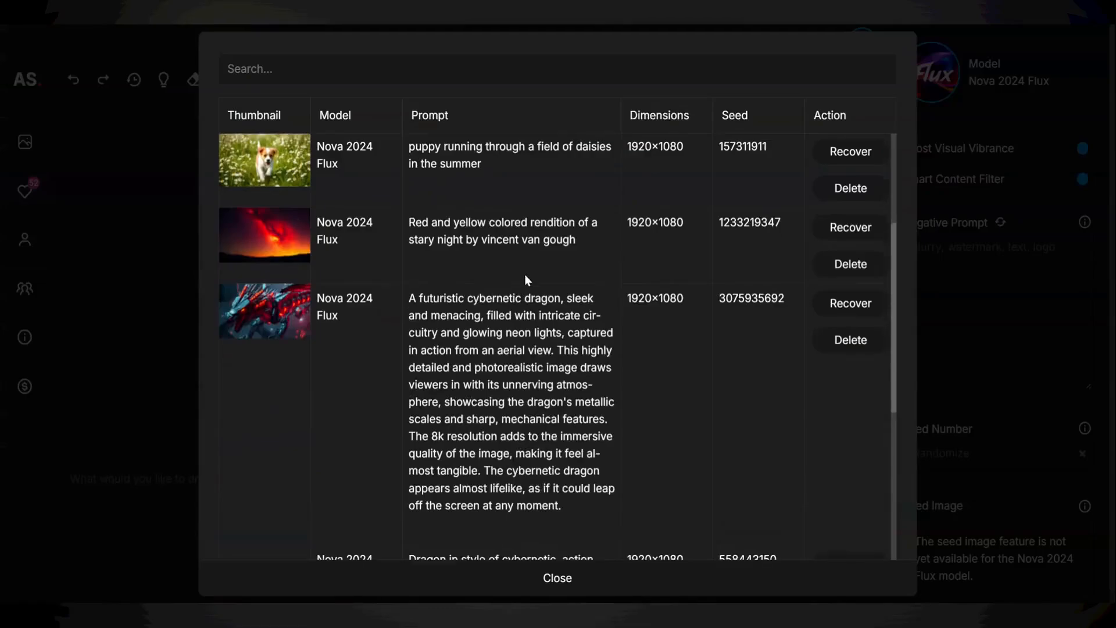
pyautogui.scroll(4, 527, 278)
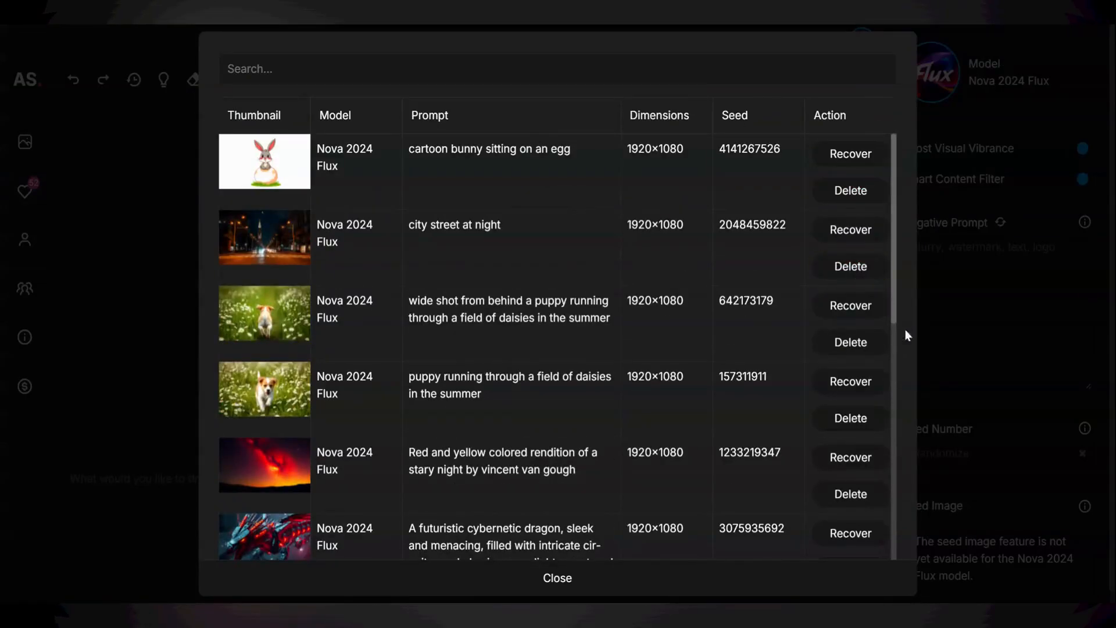
pyautogui.click(594, 575)
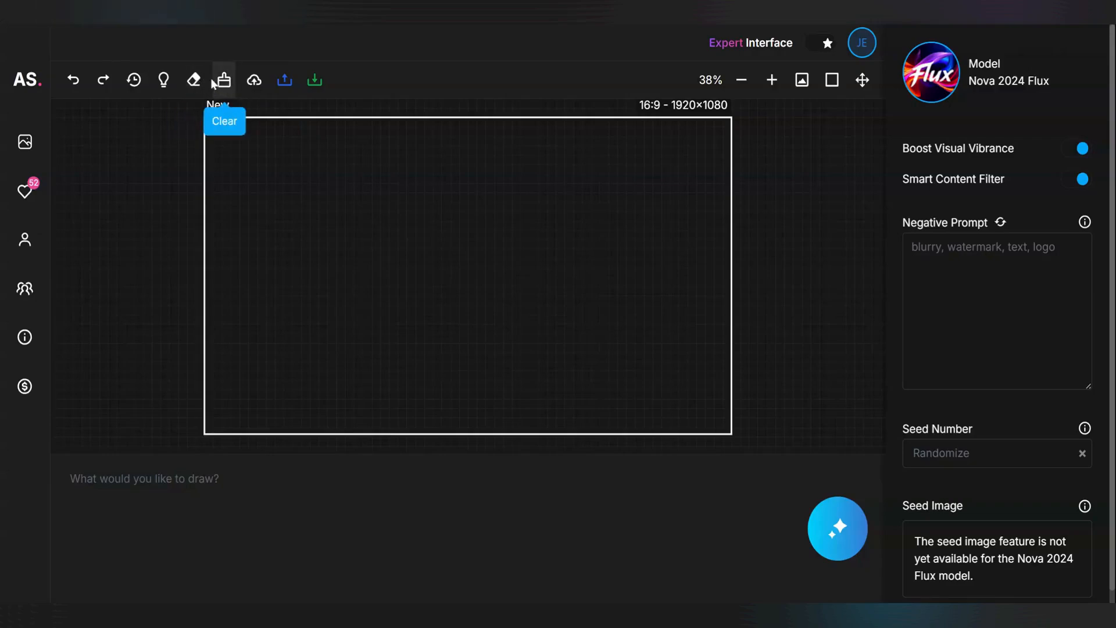
# Step: Open the image upload option, and download the selected image of the erupting volcano
pyautogui.click(284, 80)
pyautogui.click(591, 503)
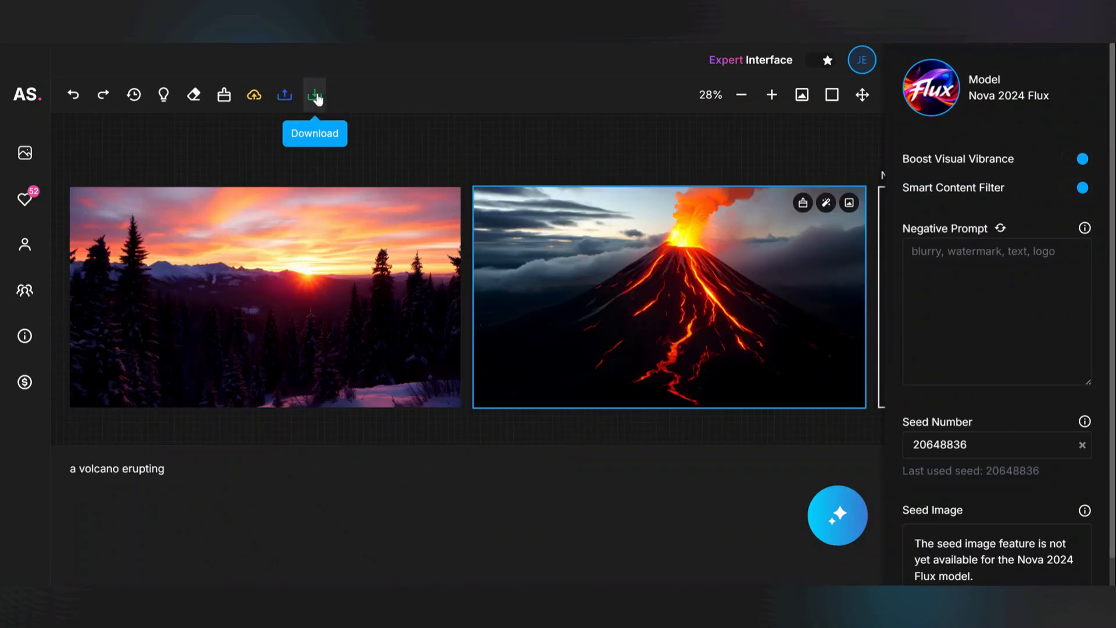
pyautogui.click(316, 96)
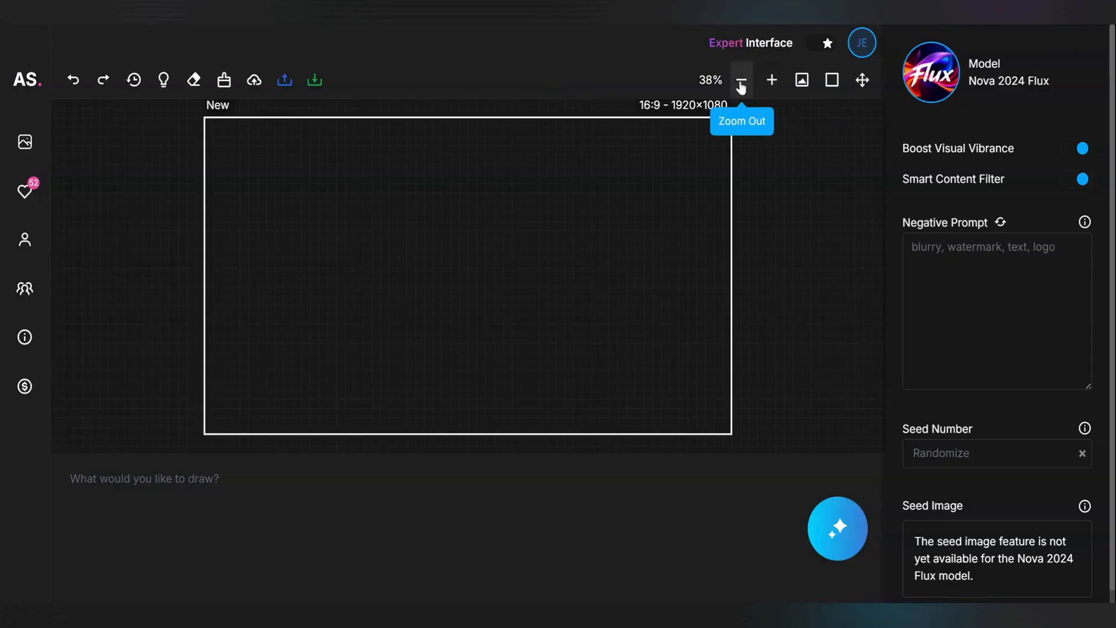
# Step: Zoom and pan around the canvas, ending with the whole empty ArtBox fitted in view
pyautogui.click(742, 82)
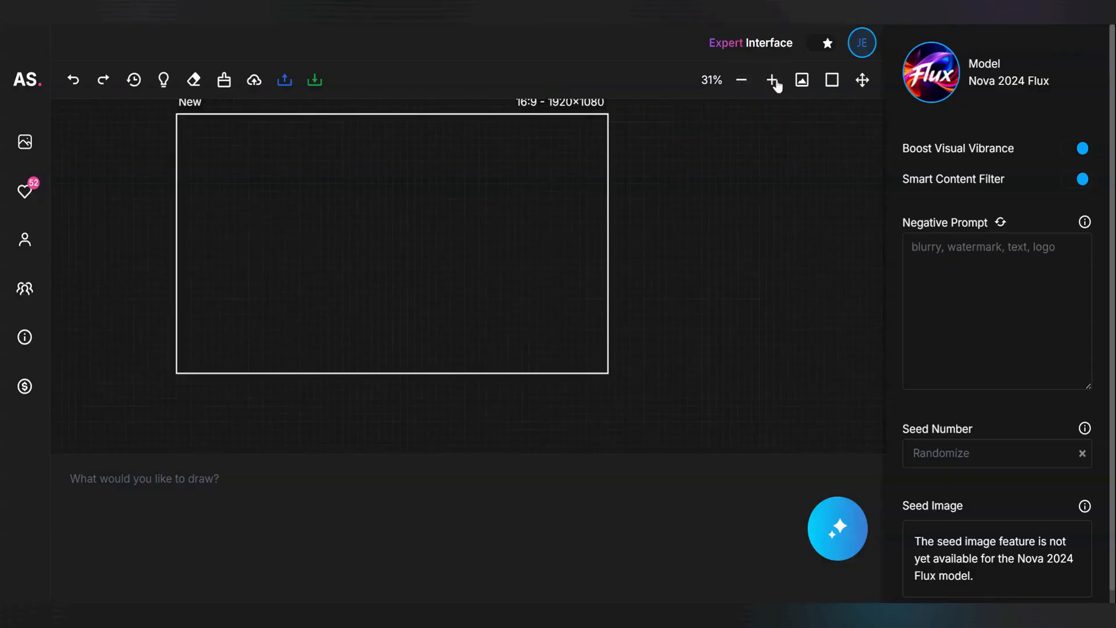
pyautogui.click(772, 81)
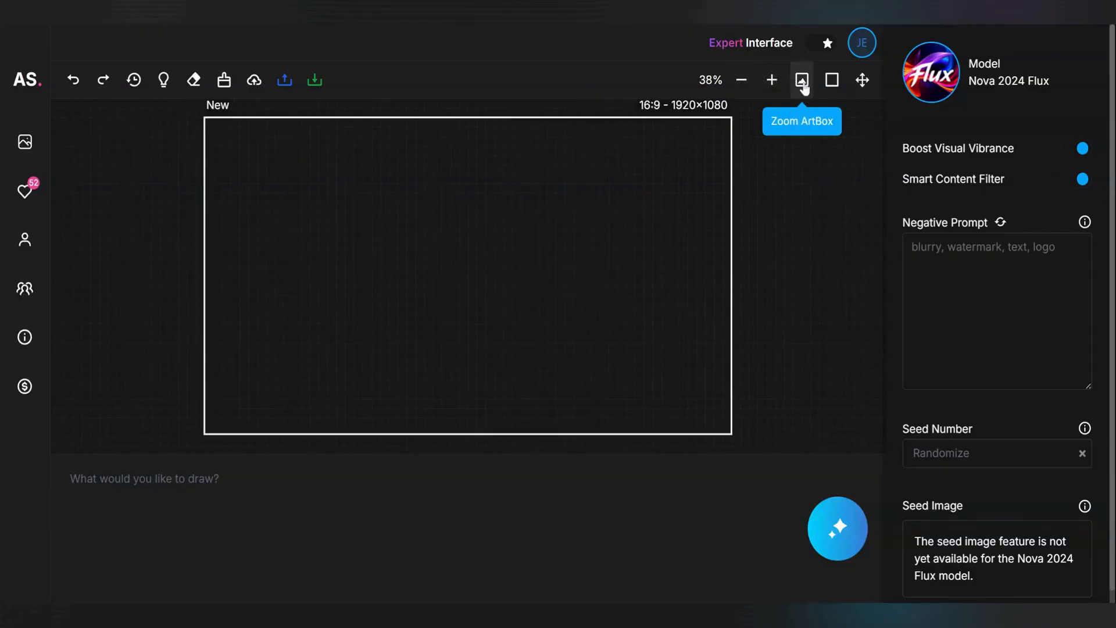
pyautogui.click(741, 80)
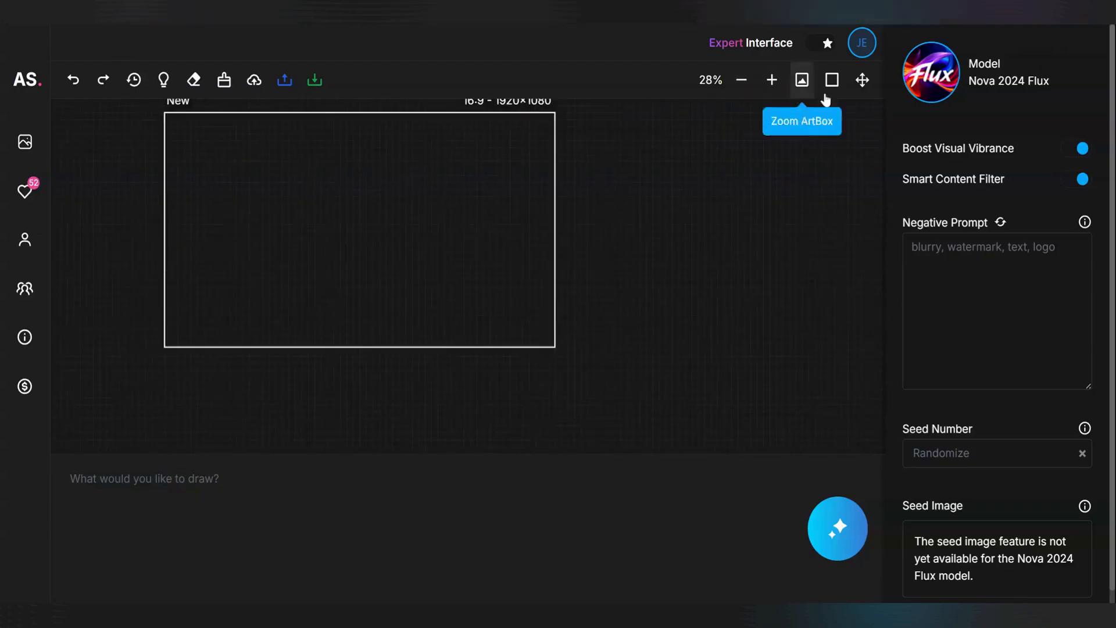
pyautogui.click(802, 81)
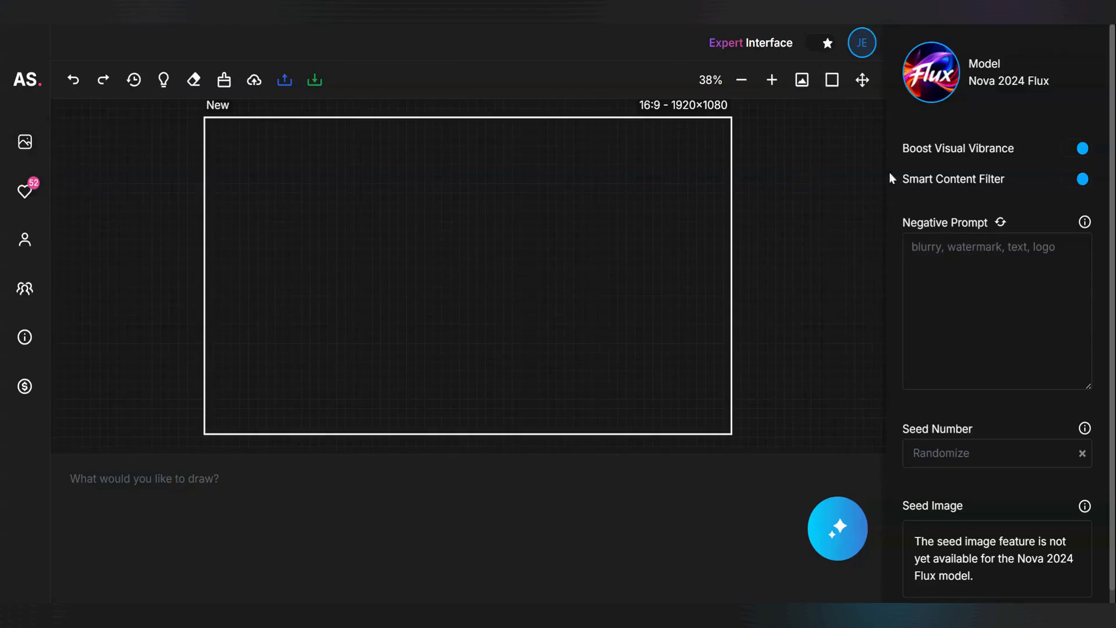
pyautogui.click(872, 83)
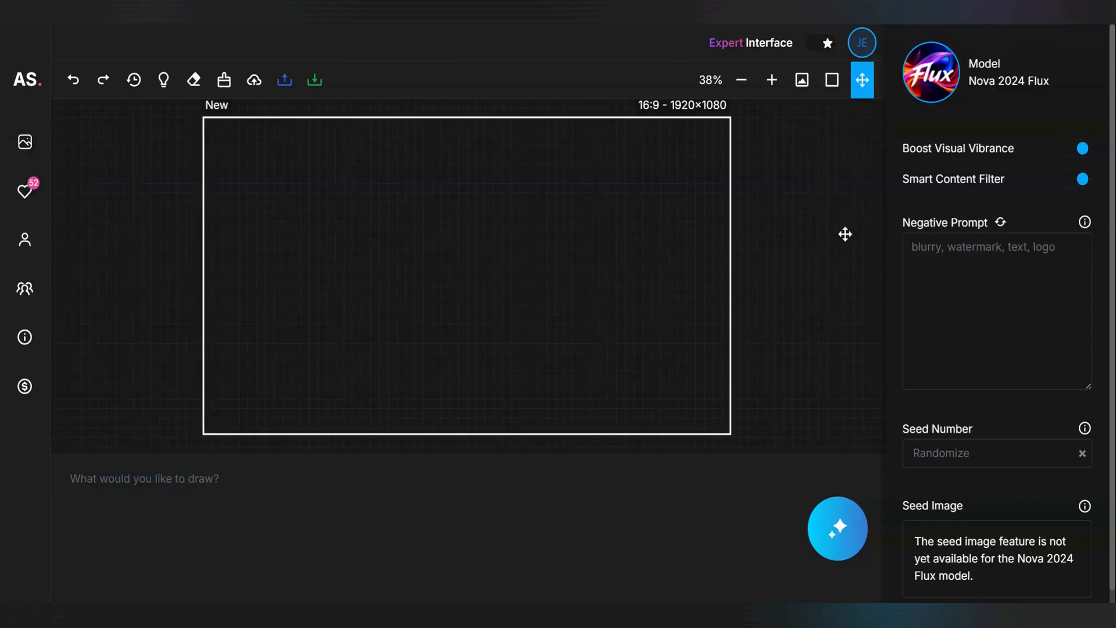
pyautogui.moveTo(807, 257); pyautogui.dragTo(702, 315)
pyautogui.click(831, 79)
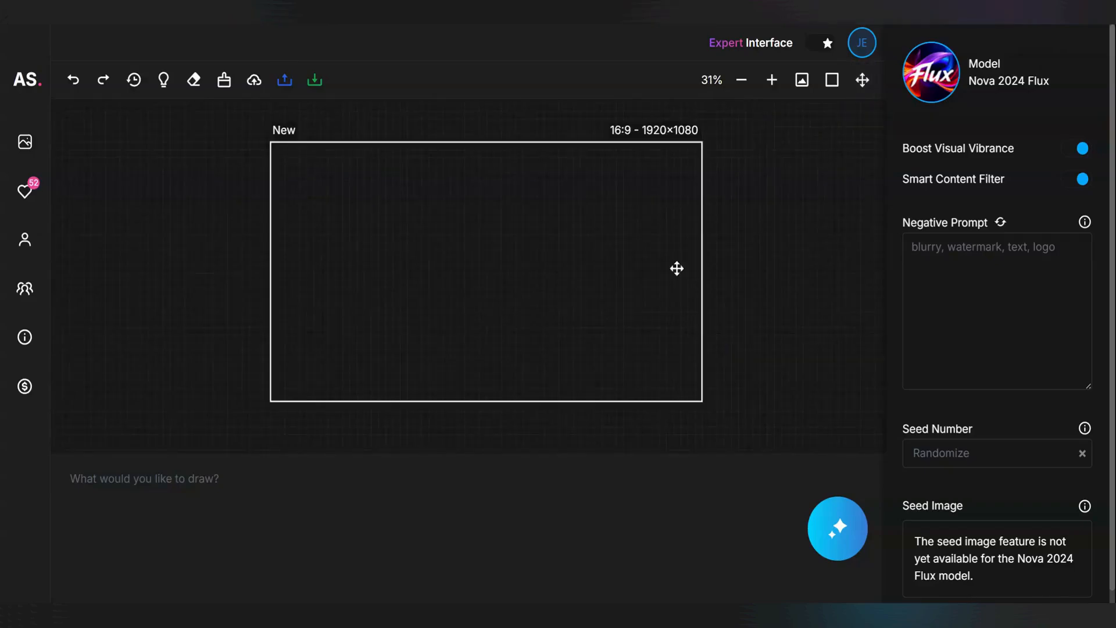
# Step: Select the ArtBox and resize it freely by its edges and a corner, first to 1472×1056 and finally to 2272×320
pyautogui.click(701, 244)
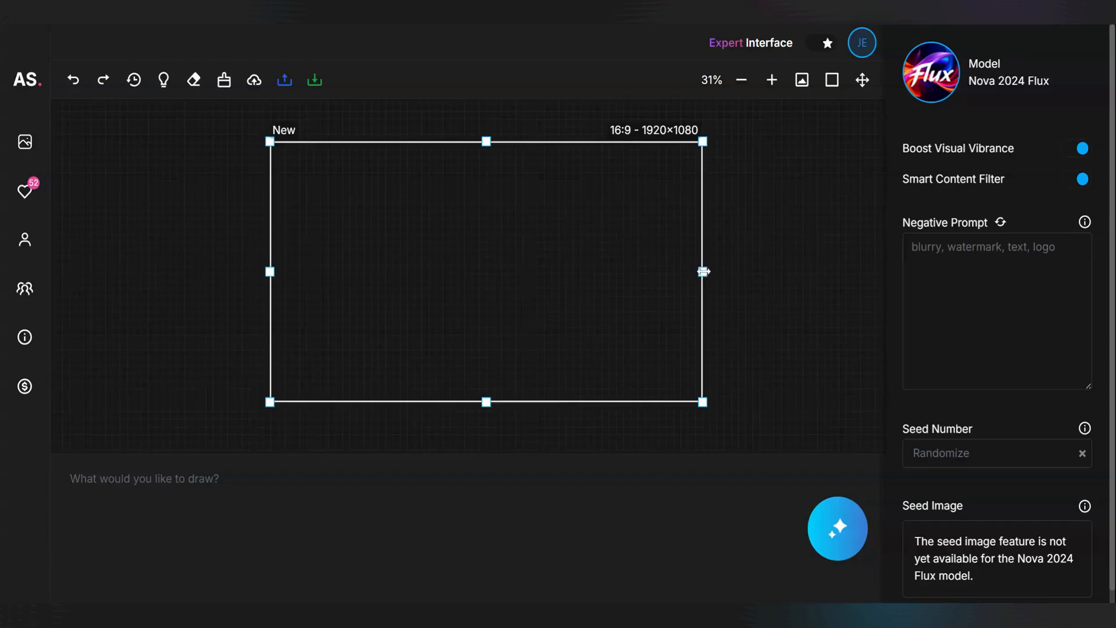
pyautogui.moveTo(702, 272); pyautogui.dragTo(601, 247)
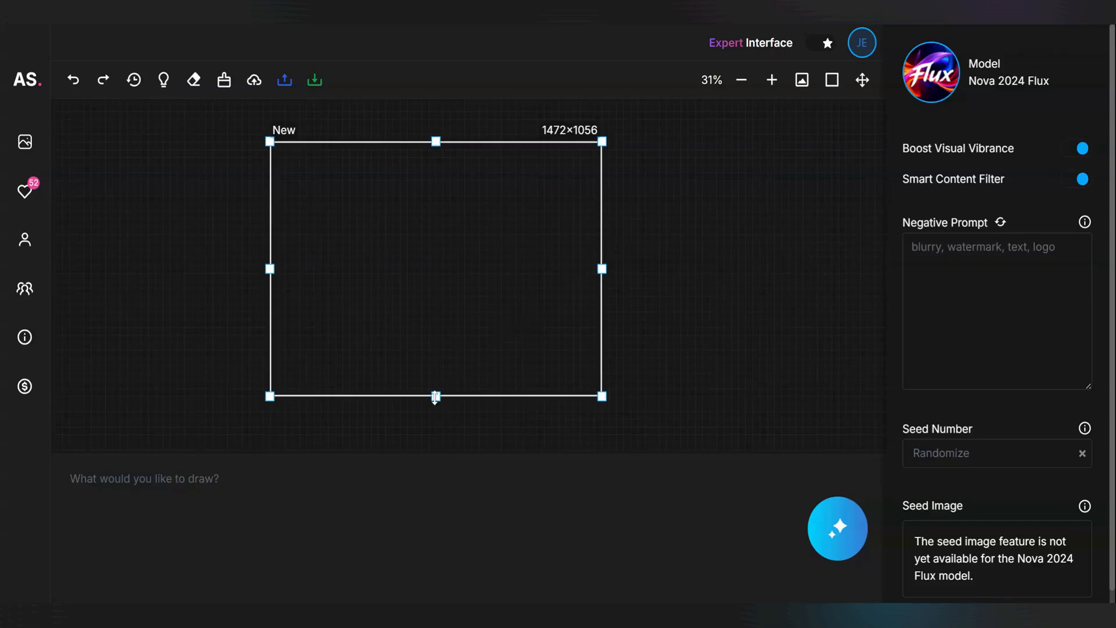
pyautogui.moveTo(435, 397); pyautogui.dragTo(436, 464)
pyautogui.moveTo(613, 131); pyautogui.dragTo(786, 386)
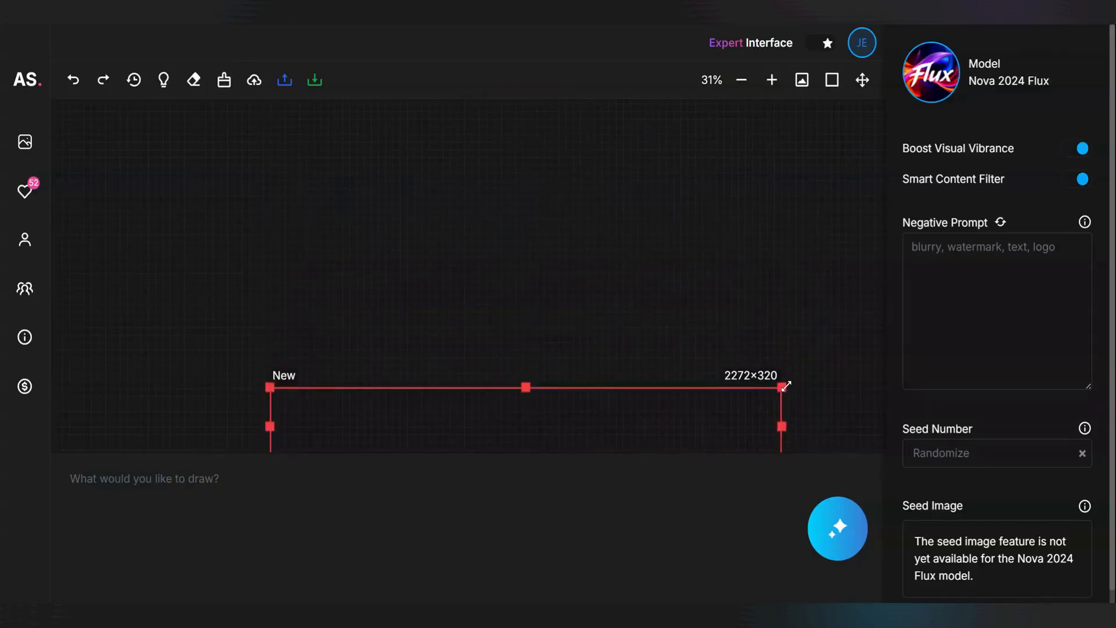
# Step: Move the ArtBox up the canvas, enlarge it to 2176×1152, and open its size options
pyautogui.moveTo(647, 409); pyautogui.dragTo(602, 181)
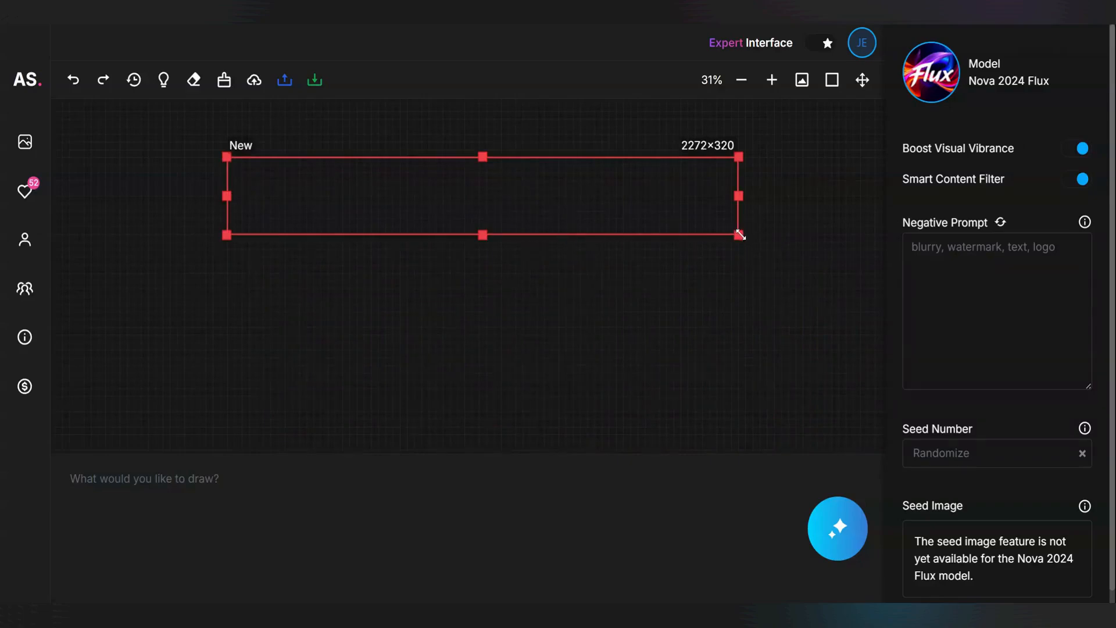
pyautogui.moveTo(740, 235); pyautogui.dragTo(722, 435)
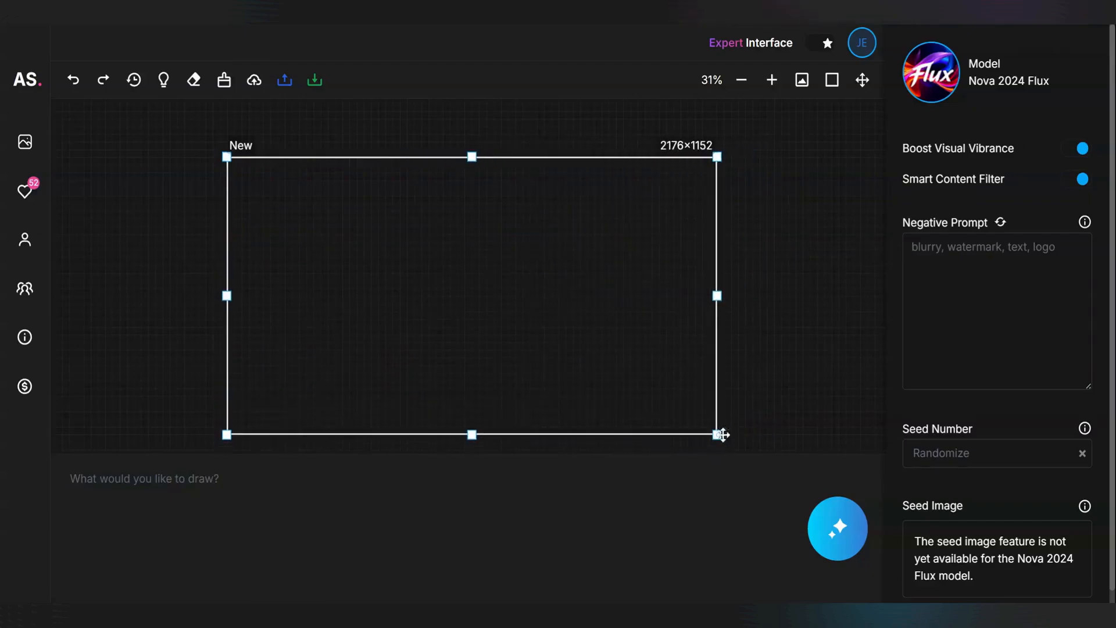
pyautogui.moveTo(472, 157)
pyautogui.mouseDown()
pyautogui.moveTo(477, 134)
pyautogui.moveTo(471, 224)
pyautogui.moveTo(471, 140)
pyautogui.mouseUp()
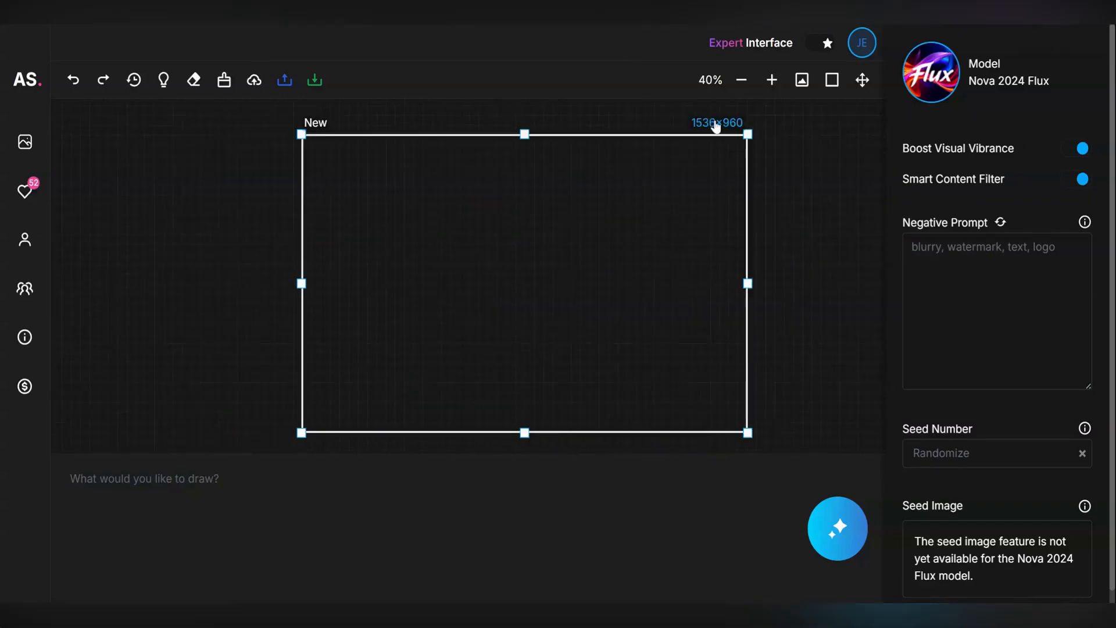
pyautogui.click(716, 123)
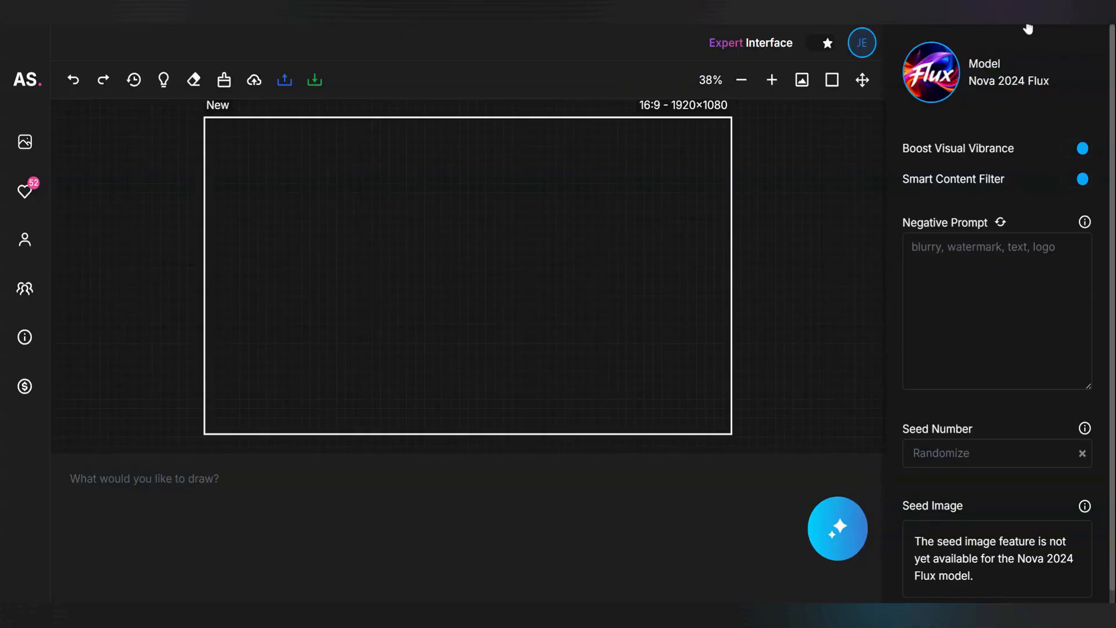
# Step: View the list of available models and read the help for the Seed Number setting
pyautogui.click(1026, 84)
pyautogui.scroll(-1, 995, 418)
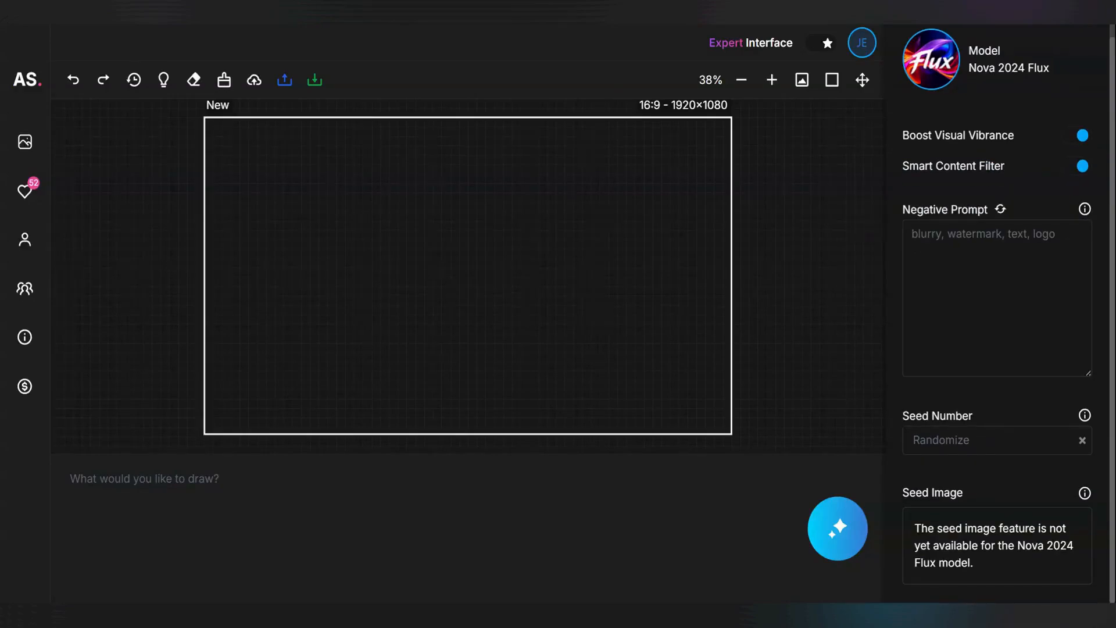
pyautogui.moveTo(1084, 418)
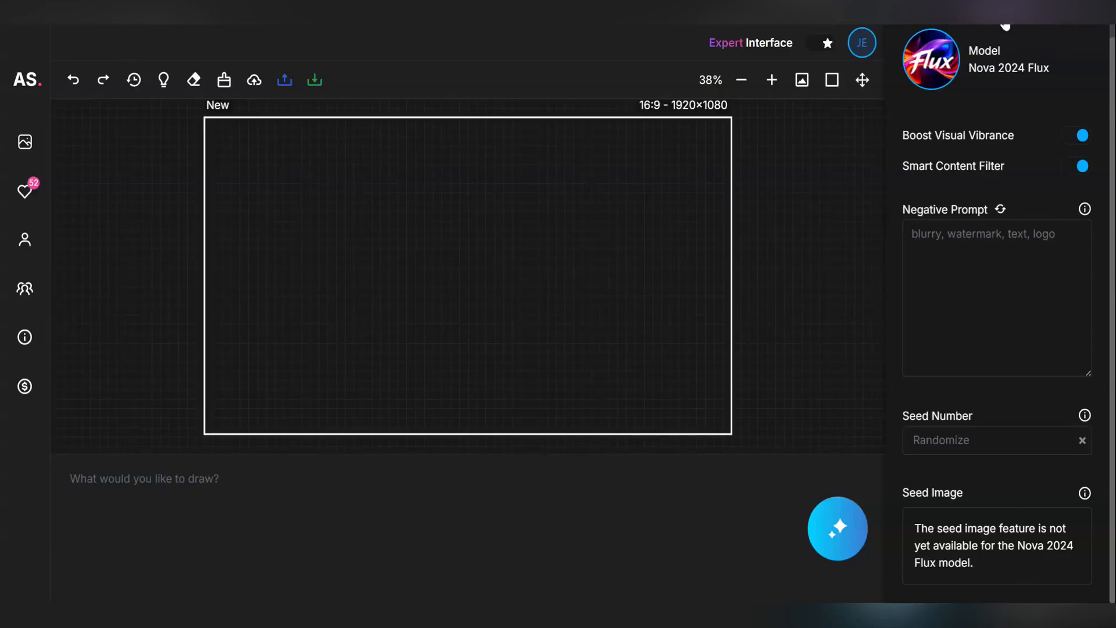
# Step: Switch the model to Nova 2024 (Preview), and check its Seed Image and Preset options
pyautogui.click(994, 69)
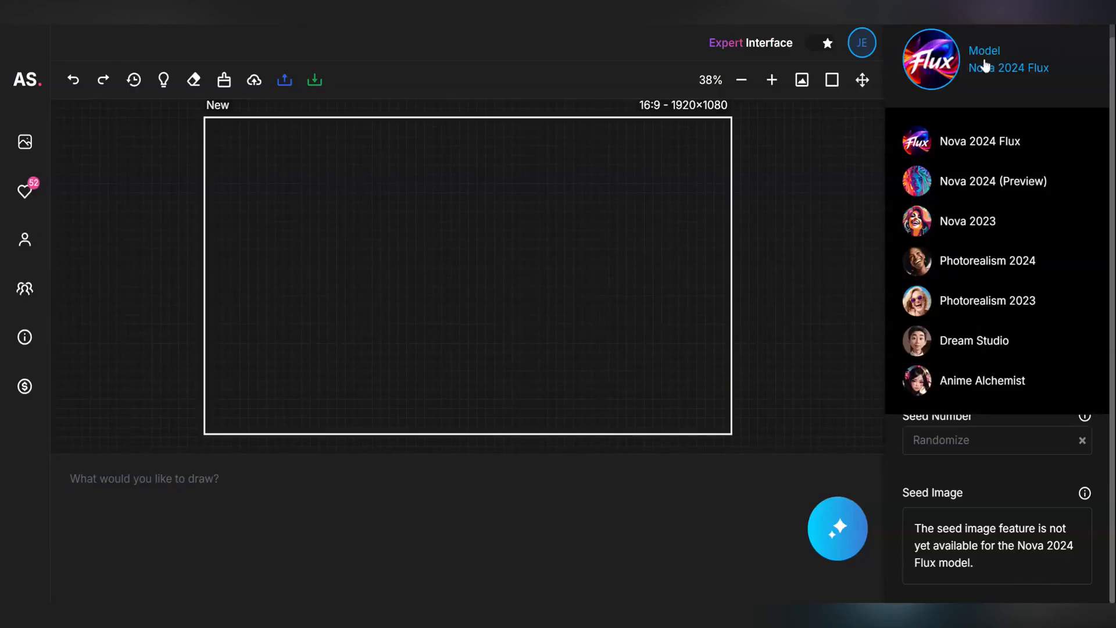
pyautogui.click(1000, 182)
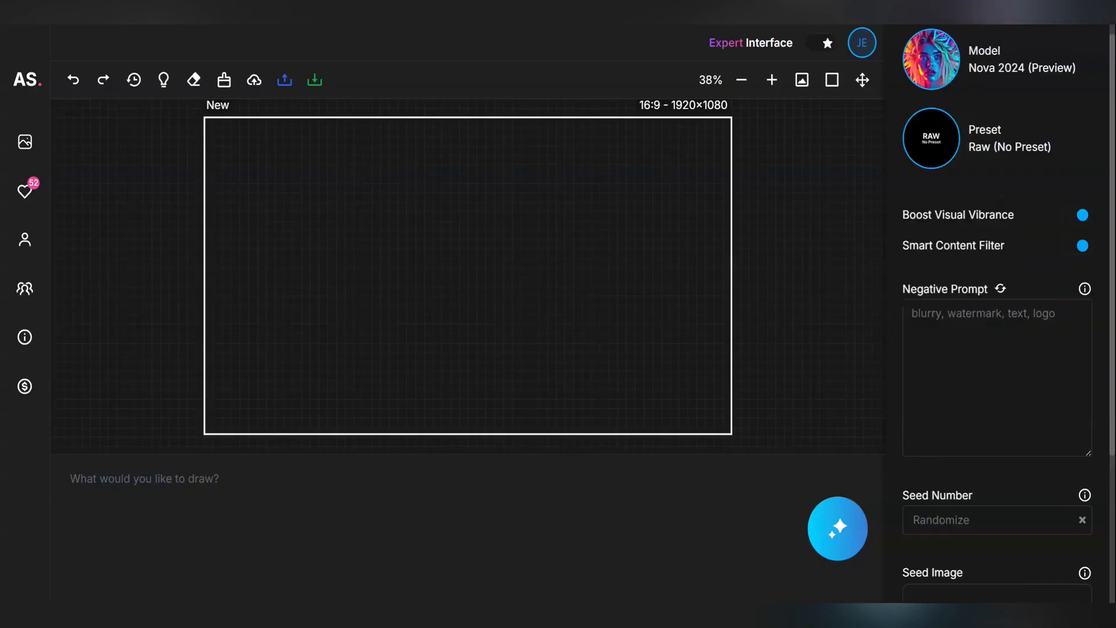
pyautogui.scroll(-3, 991, 418)
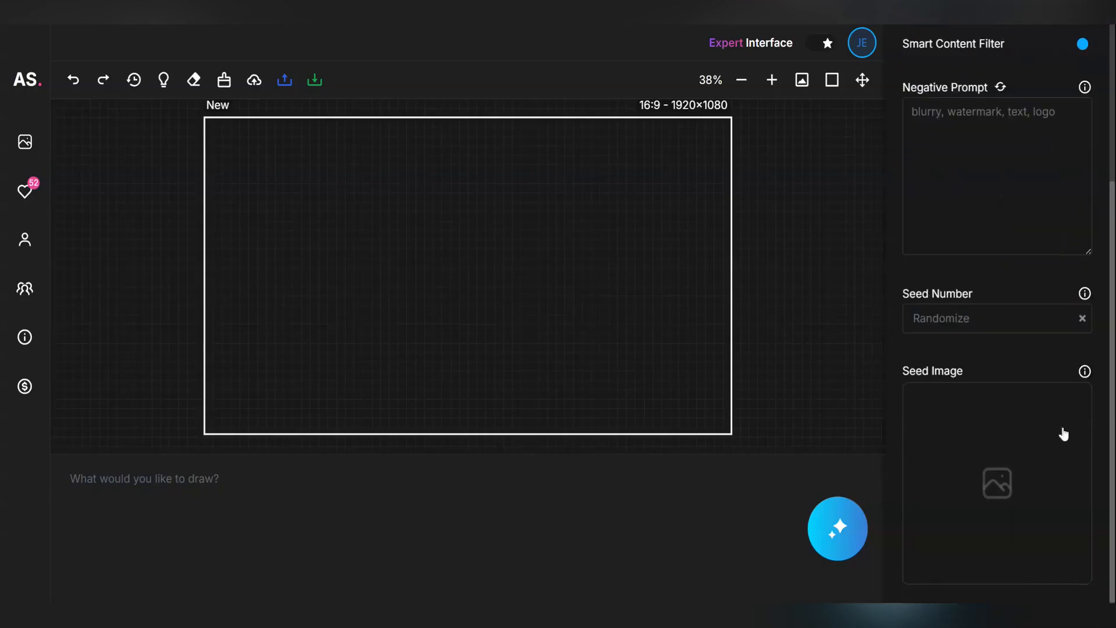
pyautogui.moveTo(1073, 382)
pyautogui.scroll(3, 1062, 399)
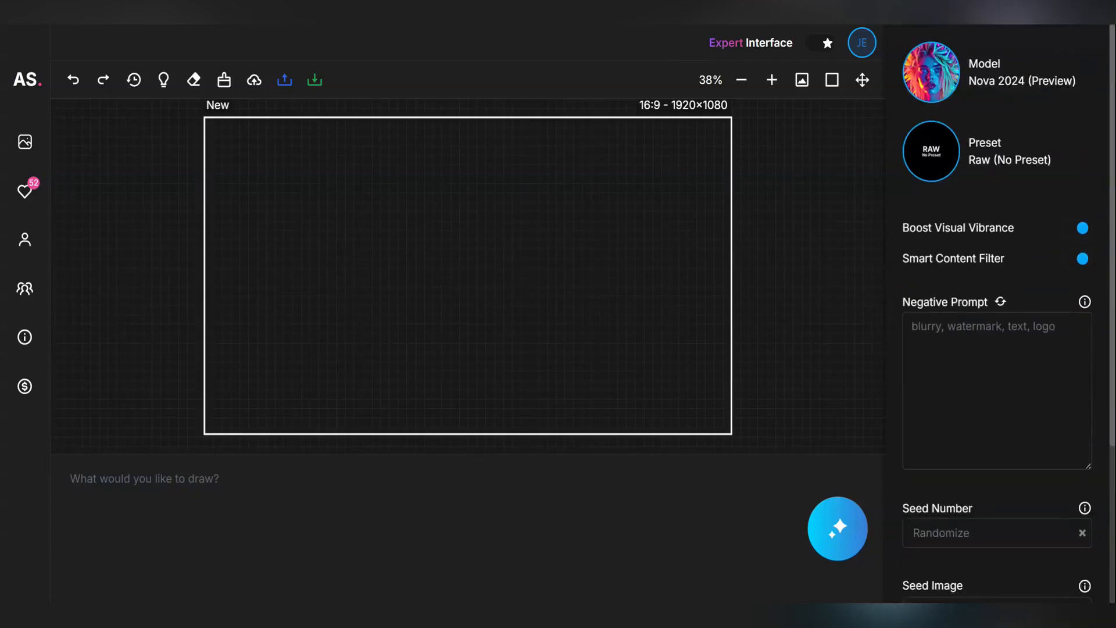
pyautogui.click(1014, 161)
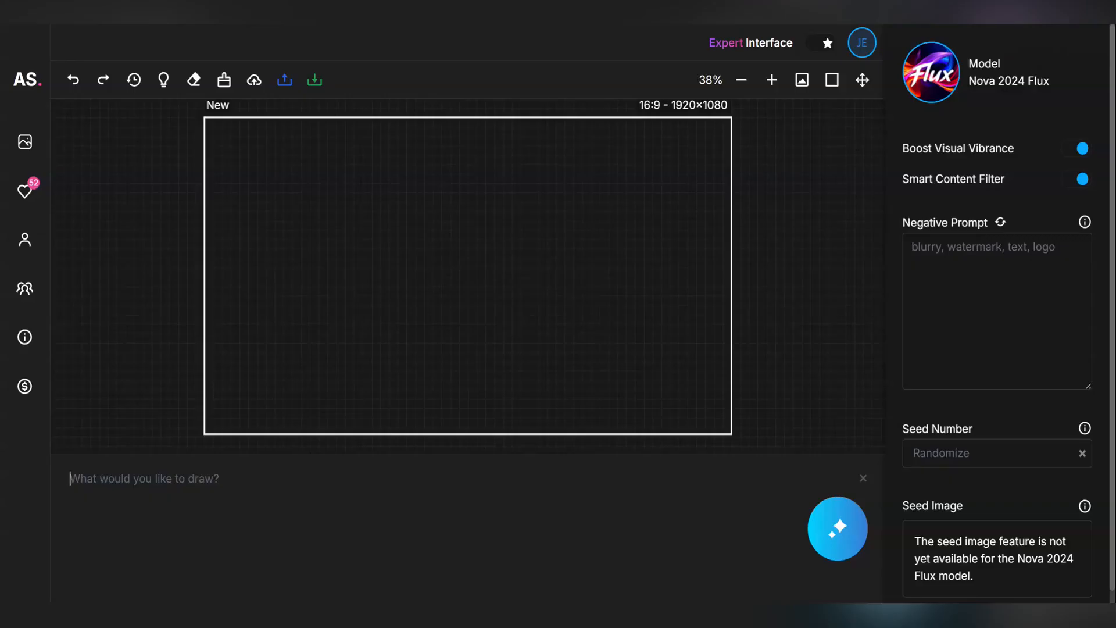
# Step: Enter the prompt "African savannah at sunset with an elephant" and generate the image
pyautogui.write('A')
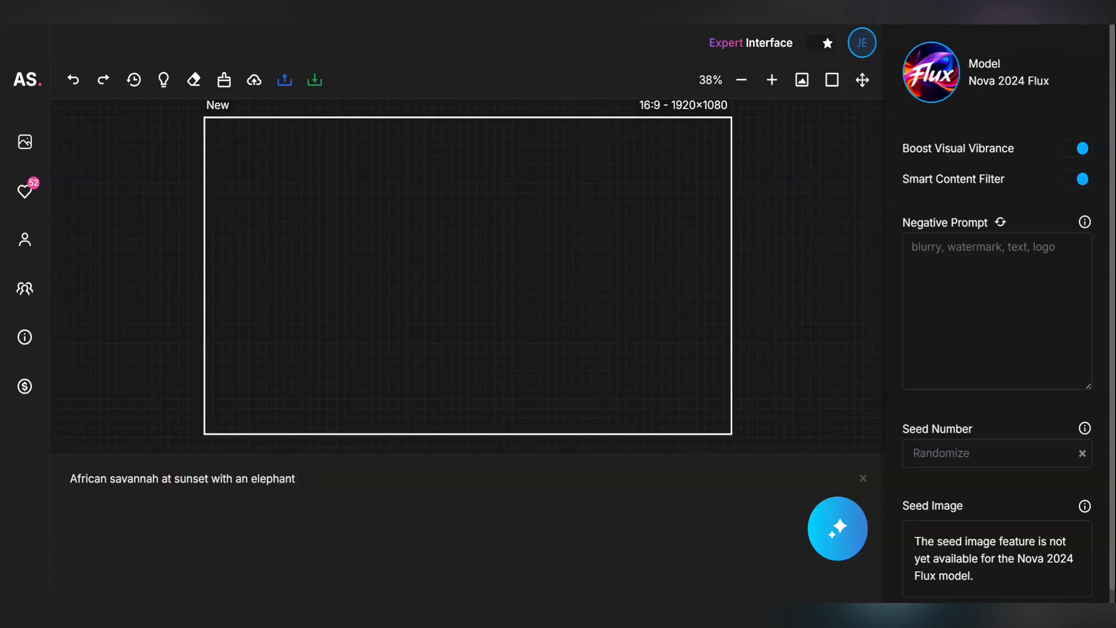
pyautogui.click(846, 537)
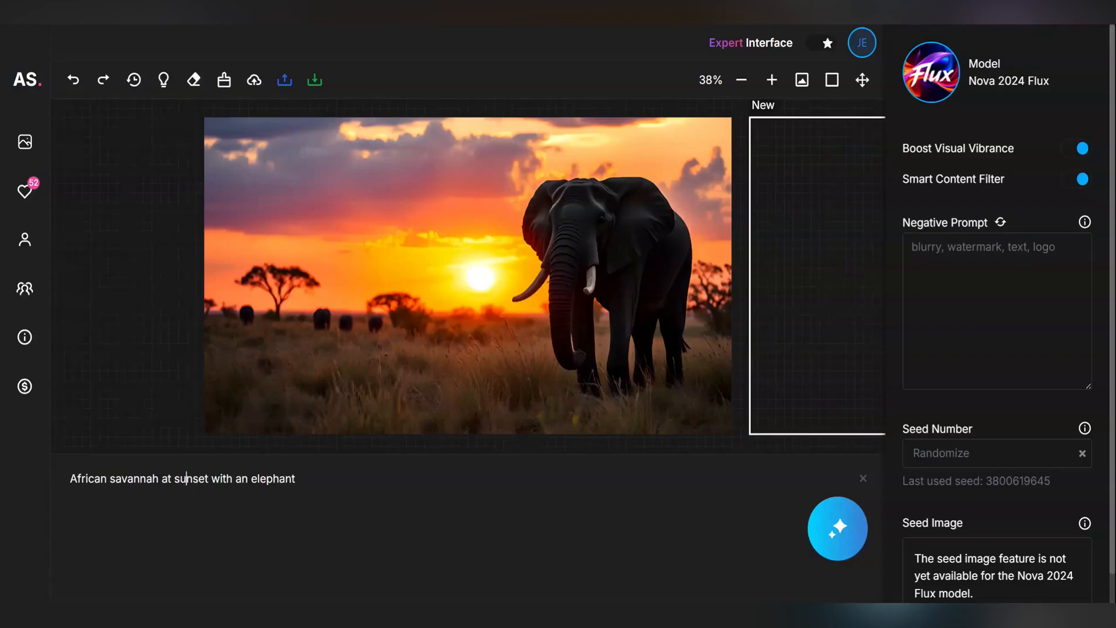
# Step: Reword the prompt to "African savannah with an elephant at sunset", generate a second image, and fit all images in view
pyautogui.doubleClick(186, 478)
pyautogui.press('BackSpace')
pyautogui.press('BackSpace')
pyautogui.press('BackSpace')
pyautogui.press('BackSpace')
pyautogui.press('BackSpace')
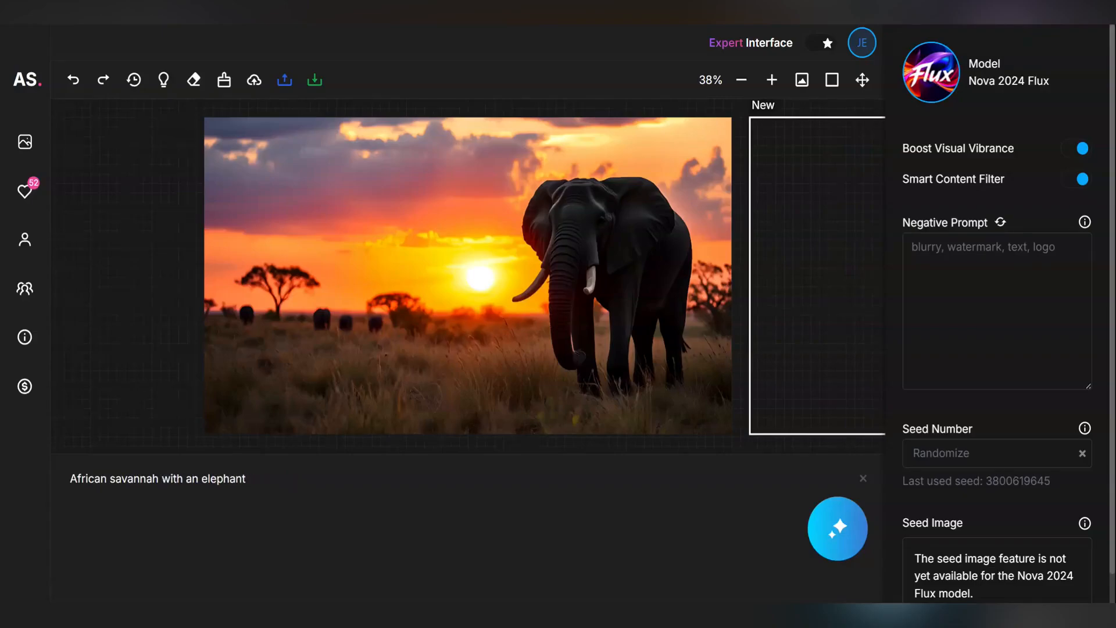
pyautogui.write('at sunset')
pyautogui.click(837, 528)
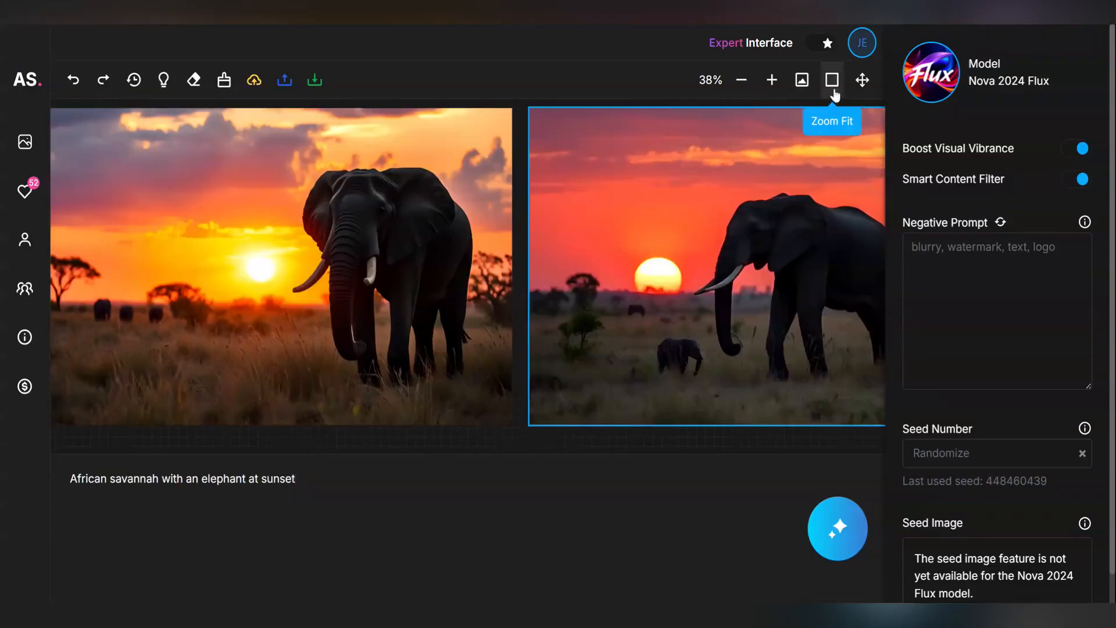
pyautogui.click(832, 91)
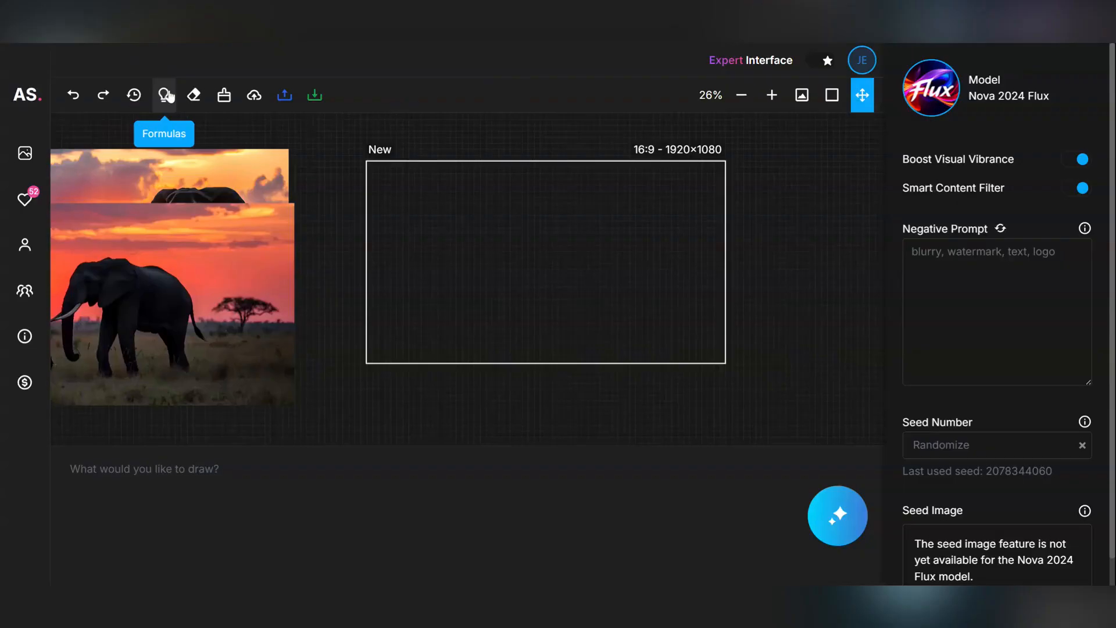
# Step: Open the Formulas prompt builder and use Inspire to produce a new combination of styles, artists, formats, boosters, vibes and perspectives
pyautogui.click(167, 95)
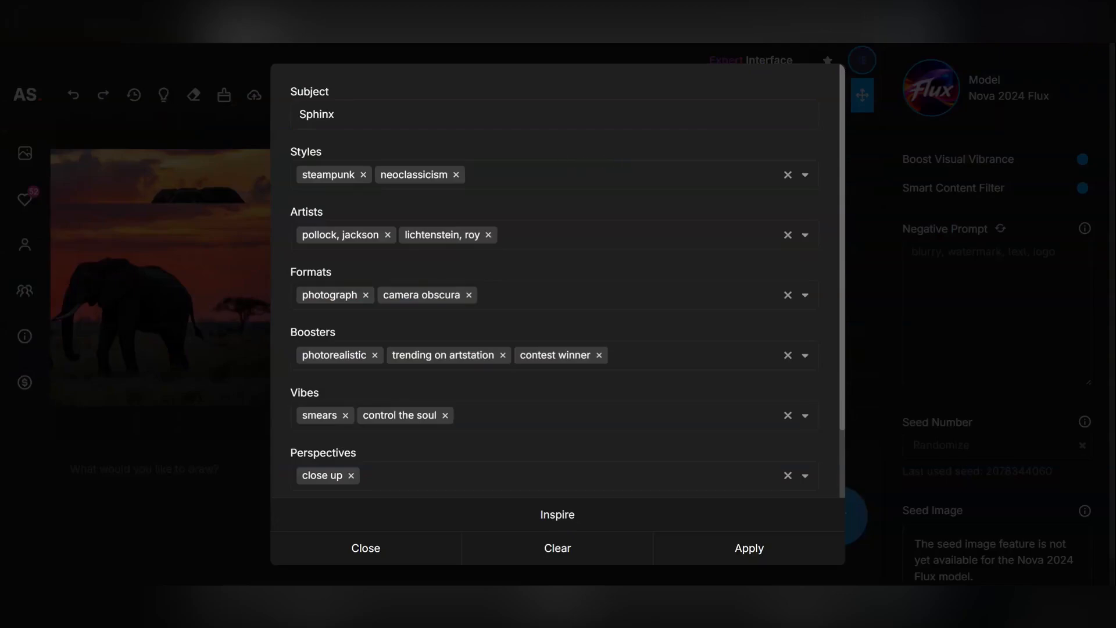
pyautogui.scroll(-2, 703, 217)
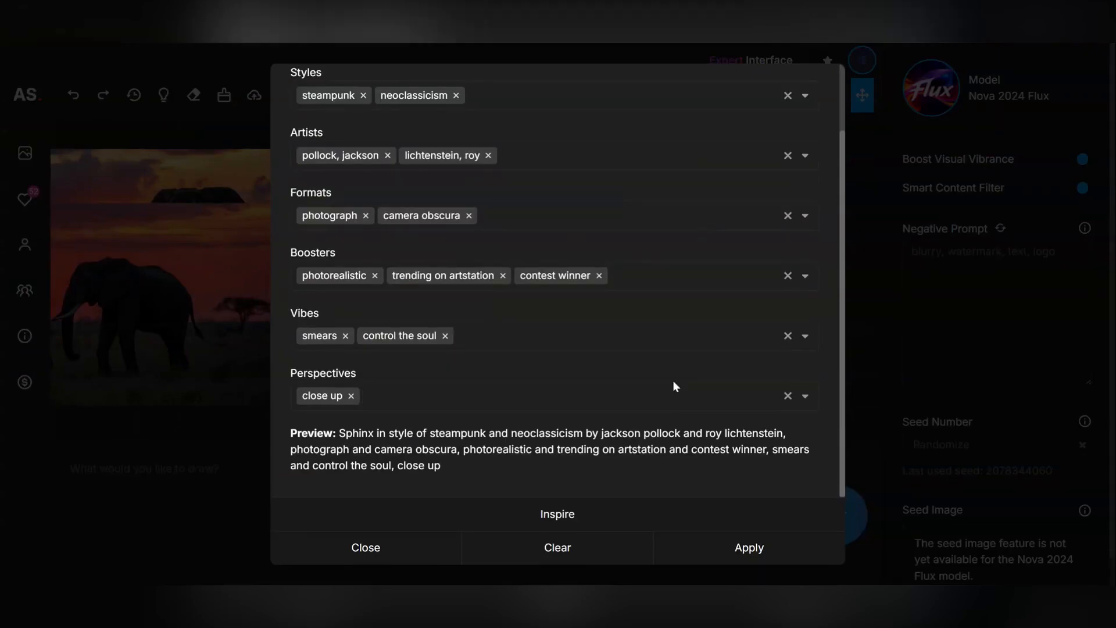
pyautogui.click(586, 519)
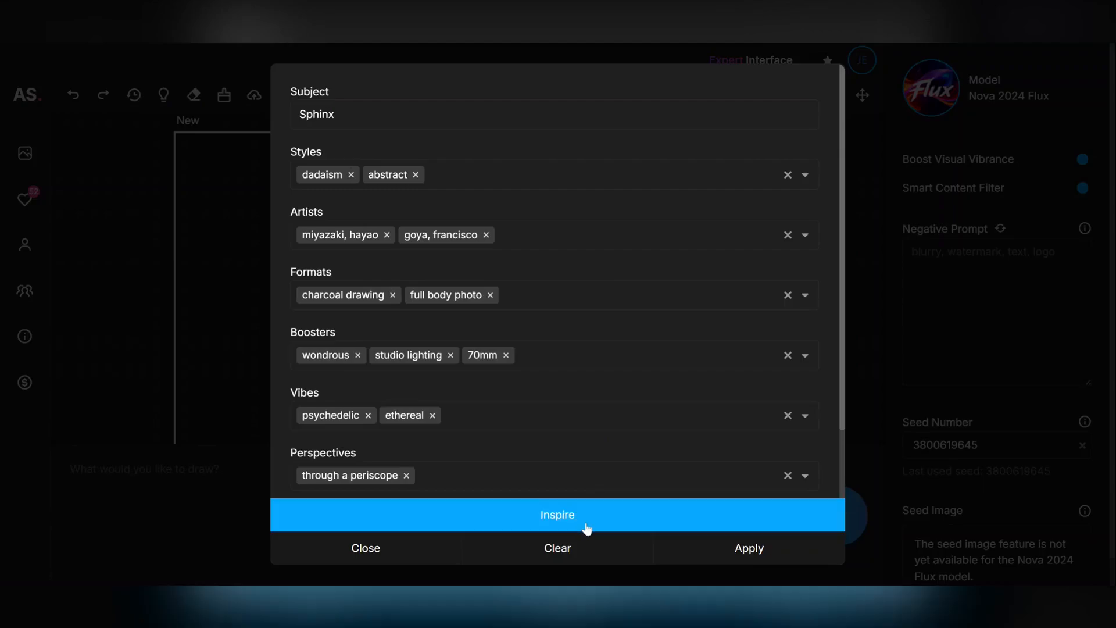
# Step: Clear the formula fields and use Inspire repeatedly to cycle through new random prompt combinations
pyautogui.click(580, 553)
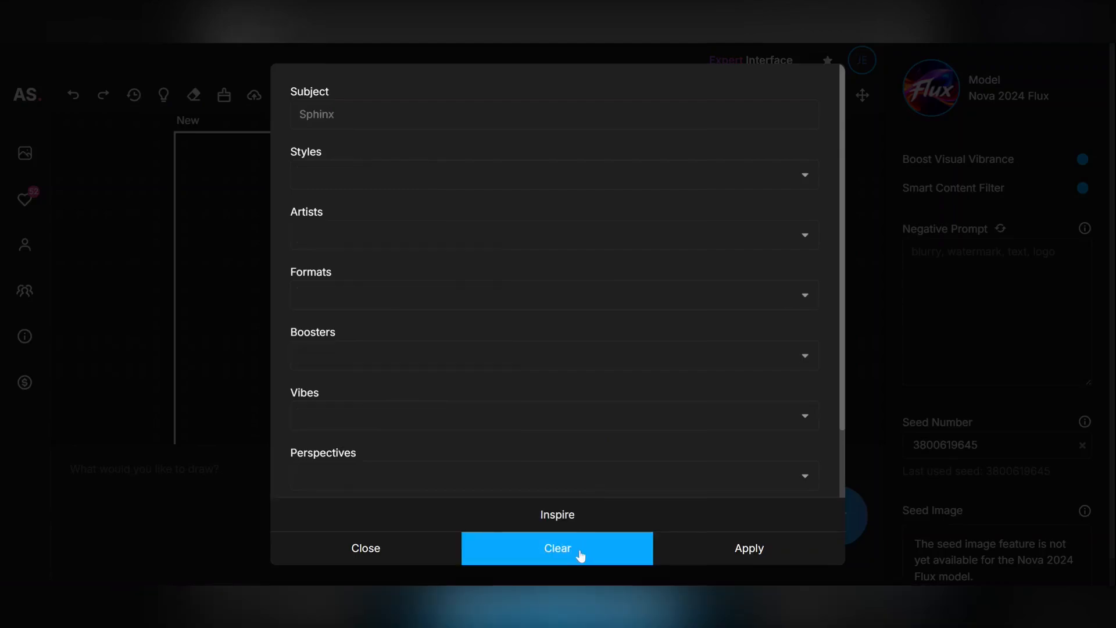
pyautogui.click(583, 519)
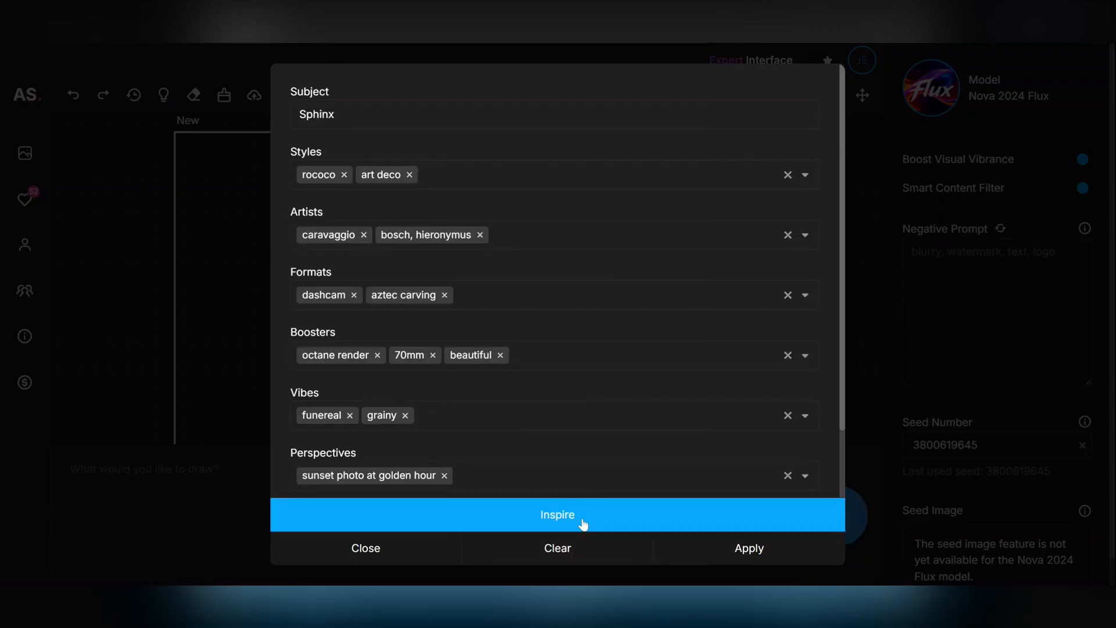
pyautogui.click(583, 521)
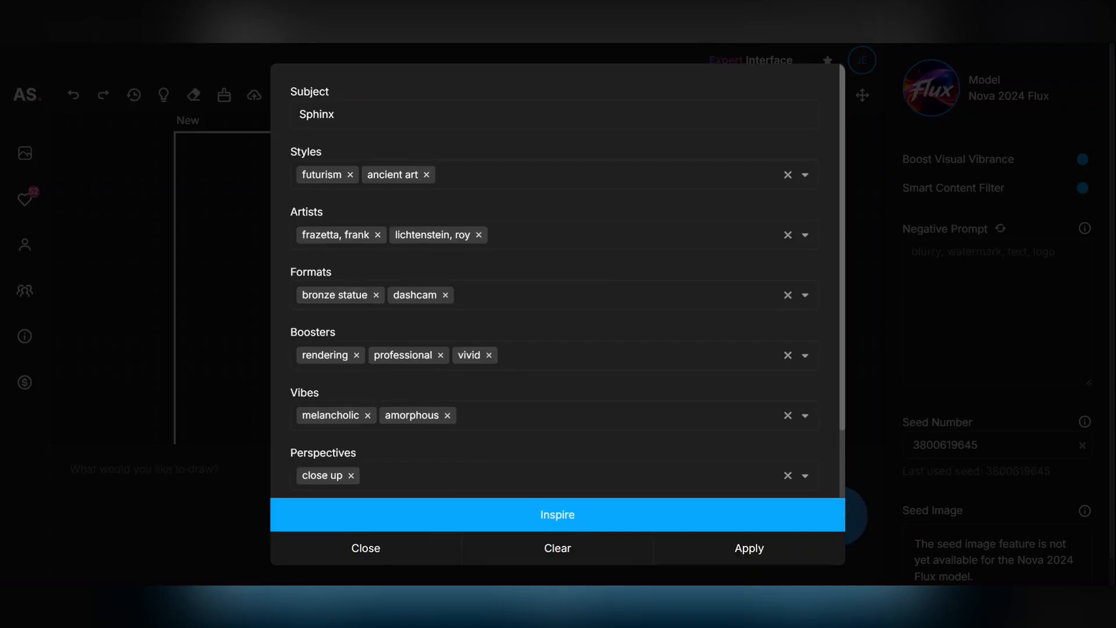
pyautogui.click(583, 521)
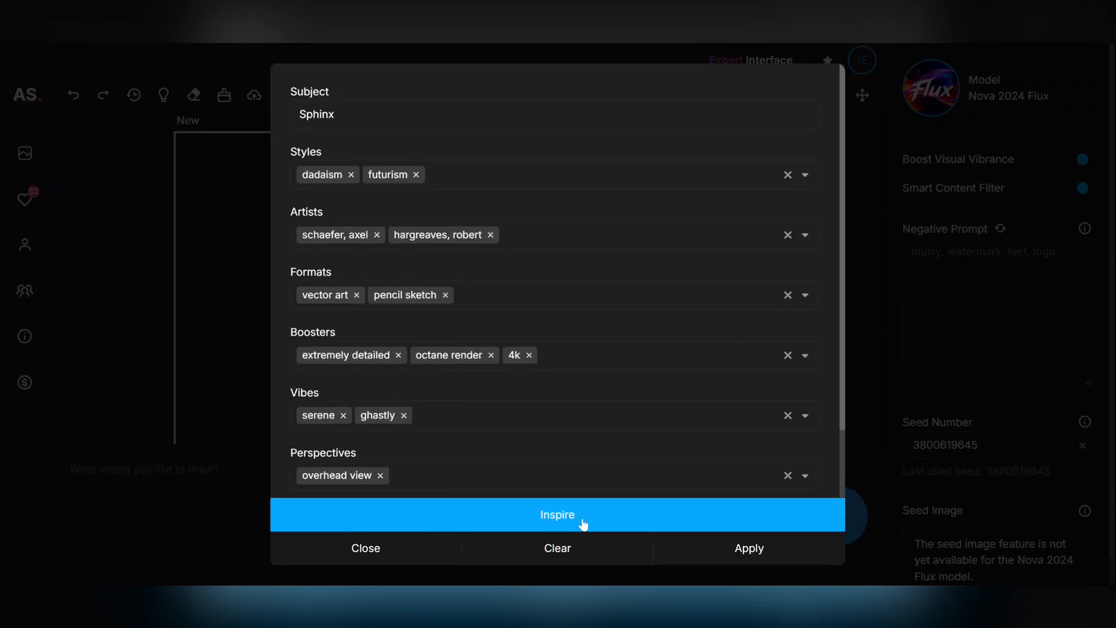
# Step: Clear all formula fields, set the subject to "Superhero" and add the airbrush style
pyautogui.click(578, 555)
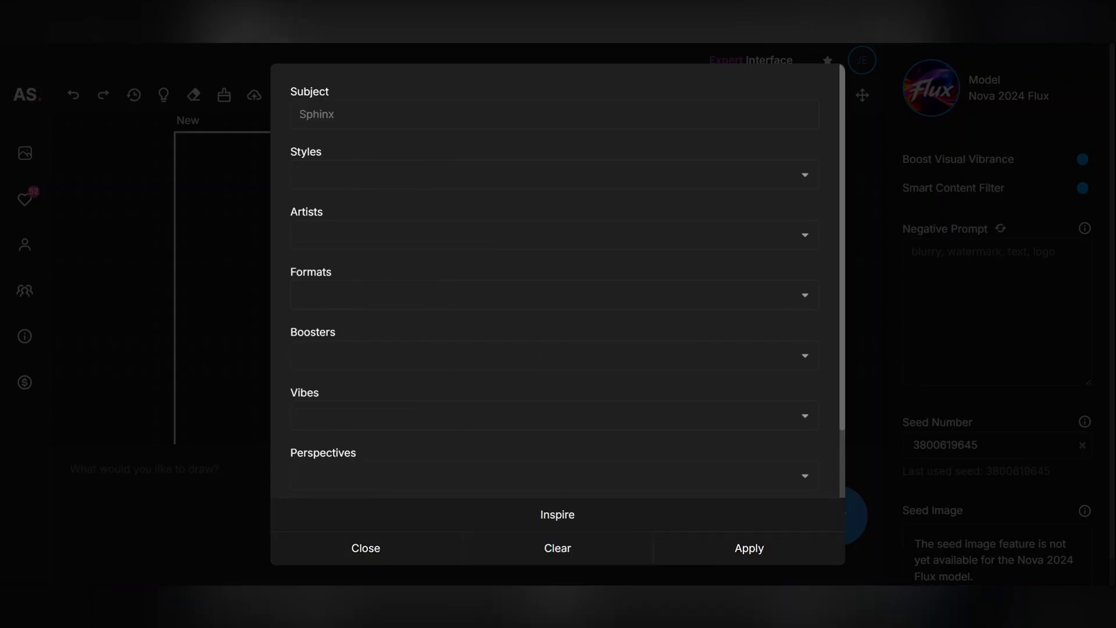
pyautogui.click(523, 115)
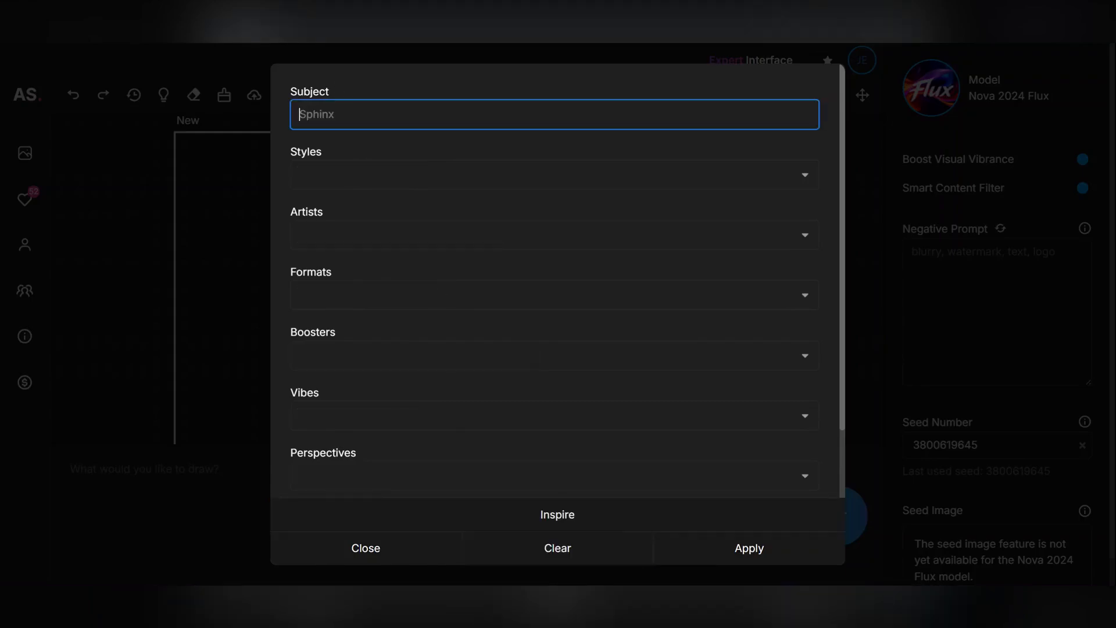
pyautogui.write('Superhero')
pyautogui.click(809, 180)
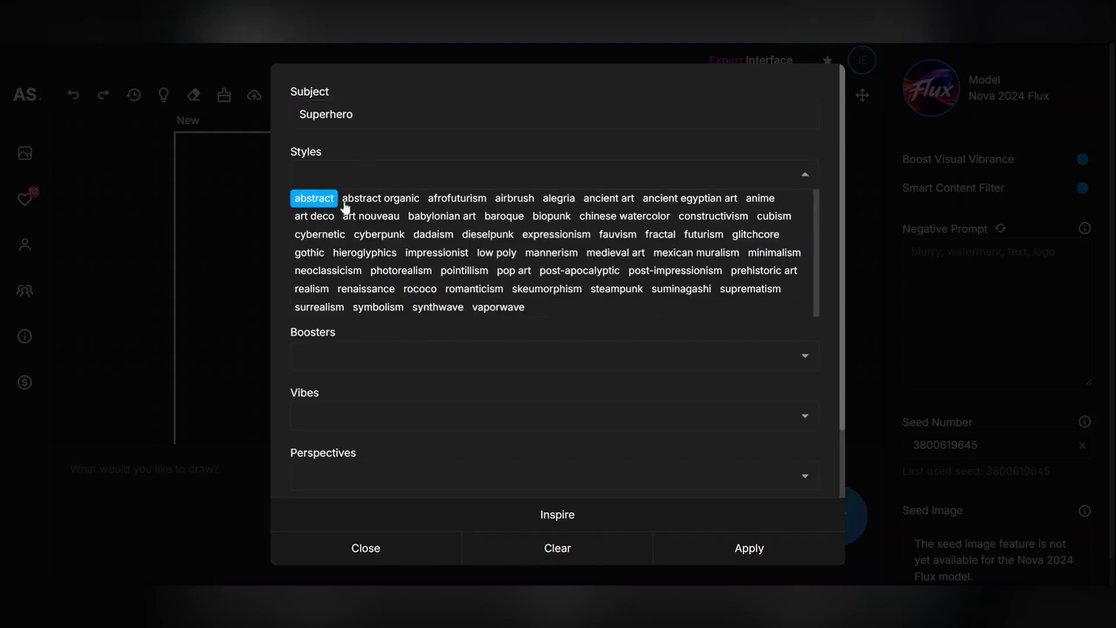
pyautogui.click(515, 198)
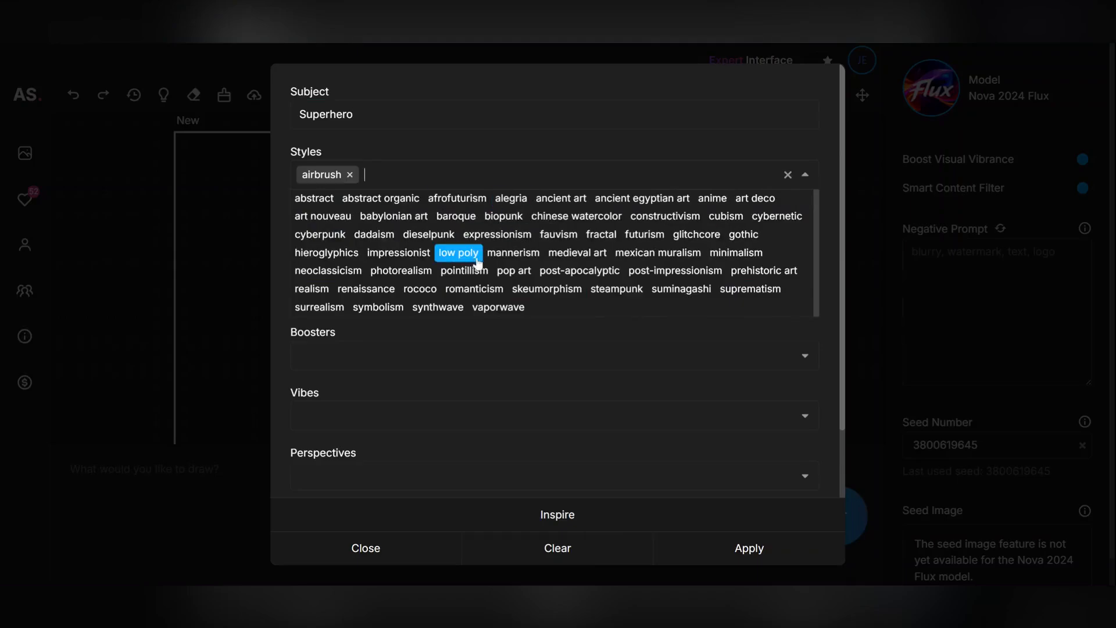
# Step: Try the futurism, custom "retro" and post-apocalyptic styles, and remove them so only airbrush is kept
pyautogui.click(644, 234)
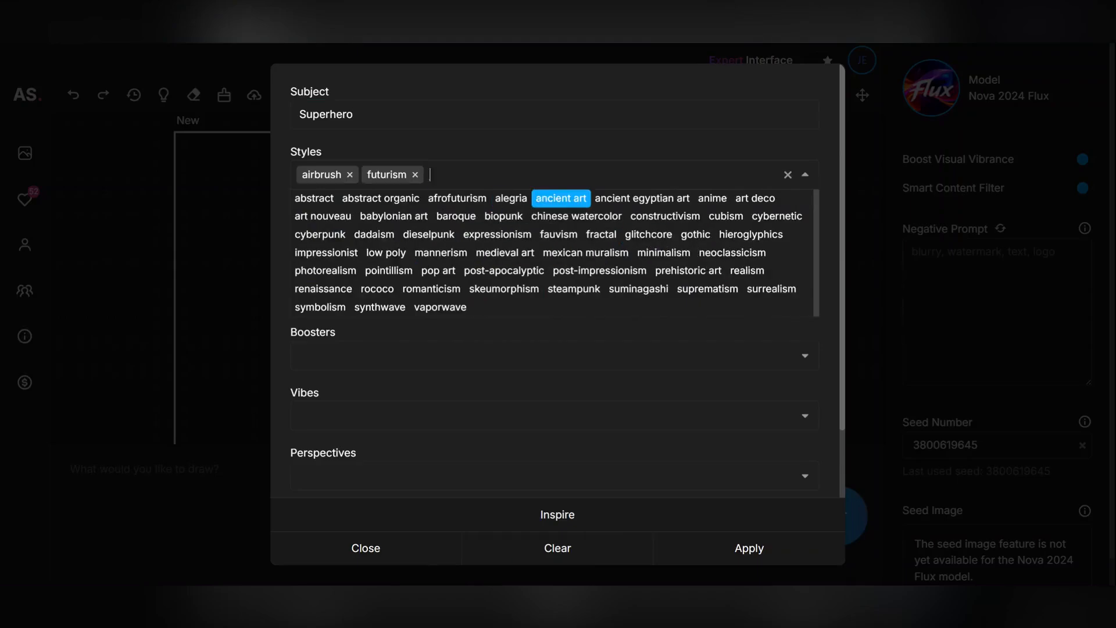
pyautogui.write('retro')
pyautogui.press('Return')
pyautogui.click(459, 175)
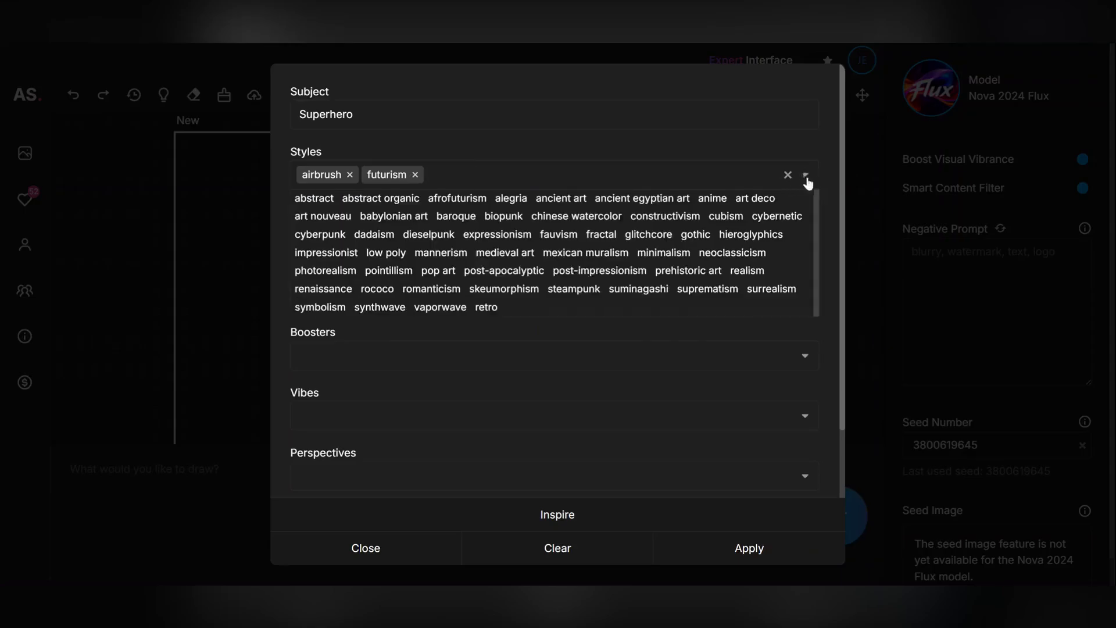
pyautogui.click(505, 272)
pyautogui.click(608, 273)
pyautogui.click(644, 236)
pyautogui.click(510, 219)
pyautogui.press('BackSpace')
pyautogui.press('BackSpace')
pyautogui.press('BackSpace')
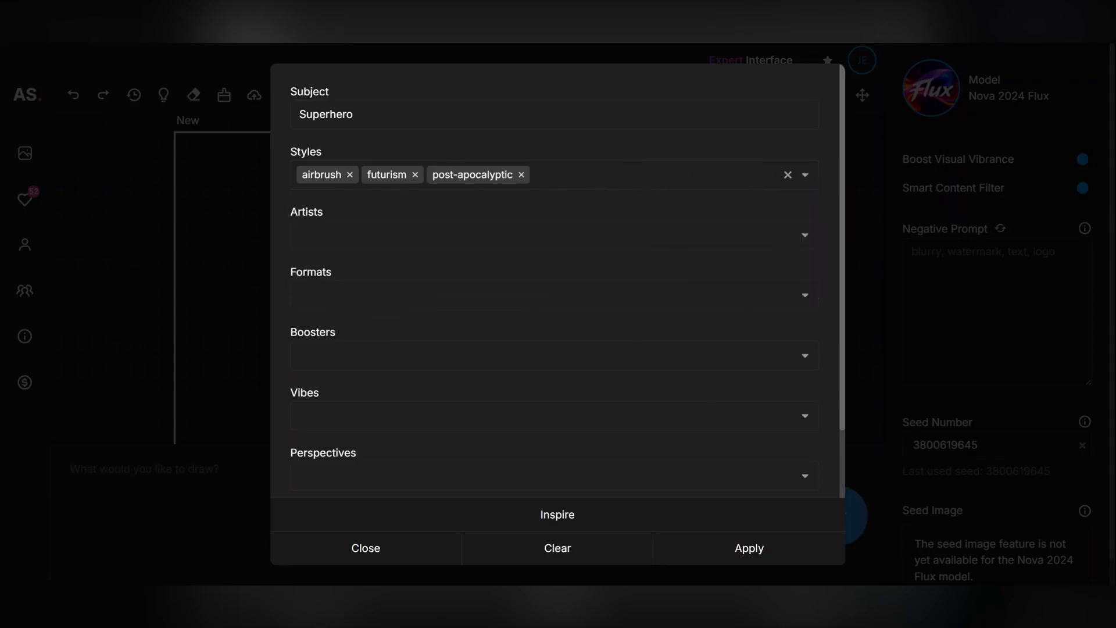
pyautogui.press('BackSpace')
pyautogui.click(415, 174)
# Step: Add the suprematism and pop art styles, and view the available artists without choosing any
pyautogui.click(806, 174)
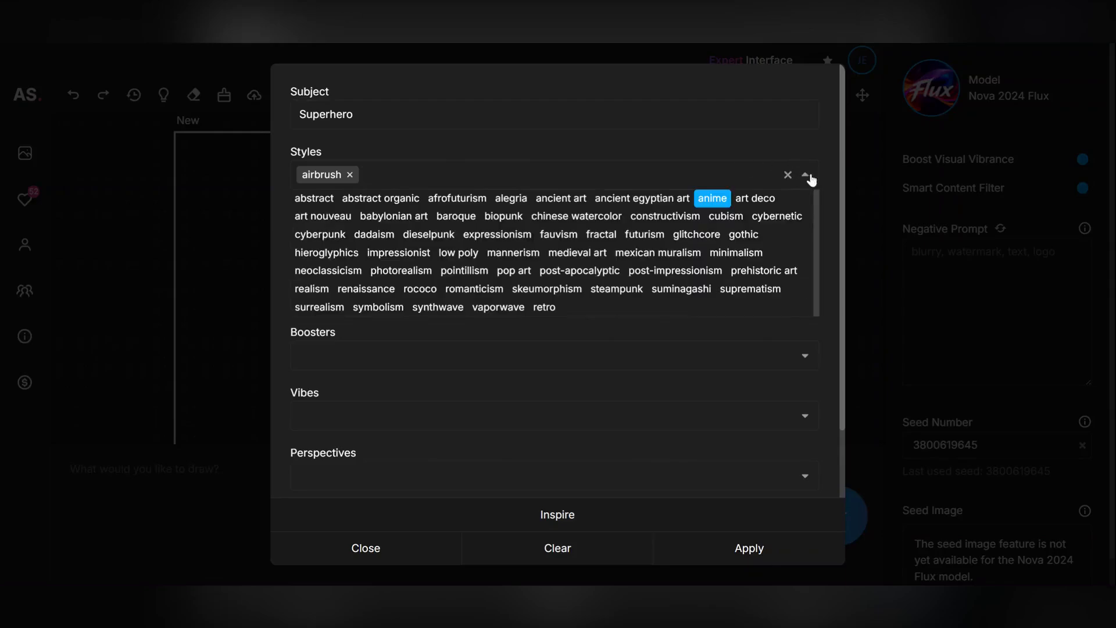
pyautogui.click(750, 288)
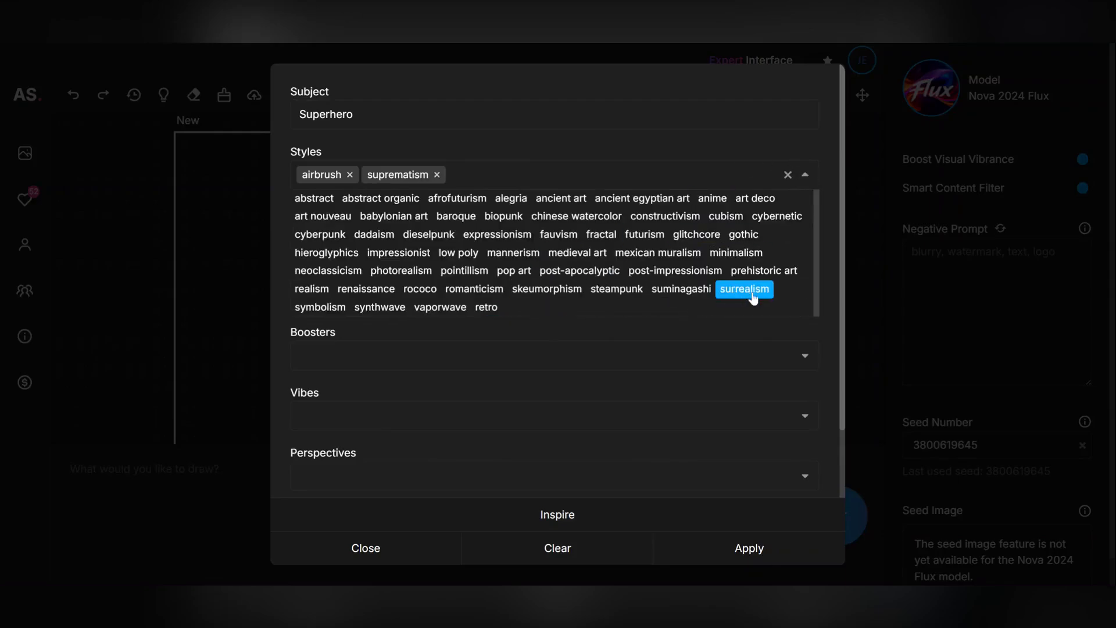
pyautogui.click(514, 271)
pyautogui.click(806, 175)
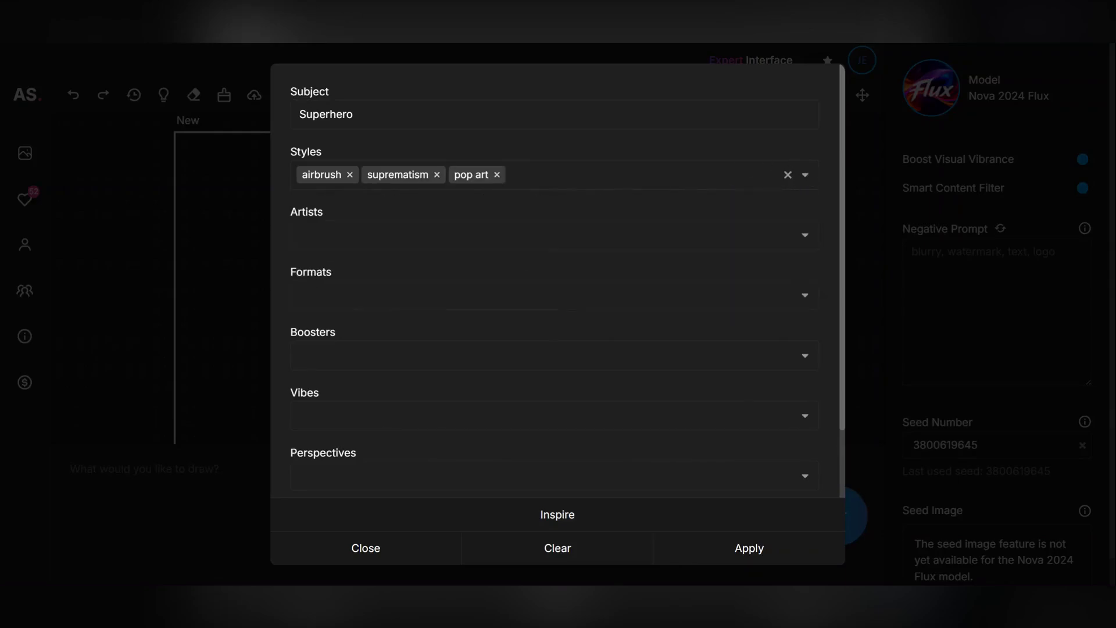
pyautogui.click(804, 238)
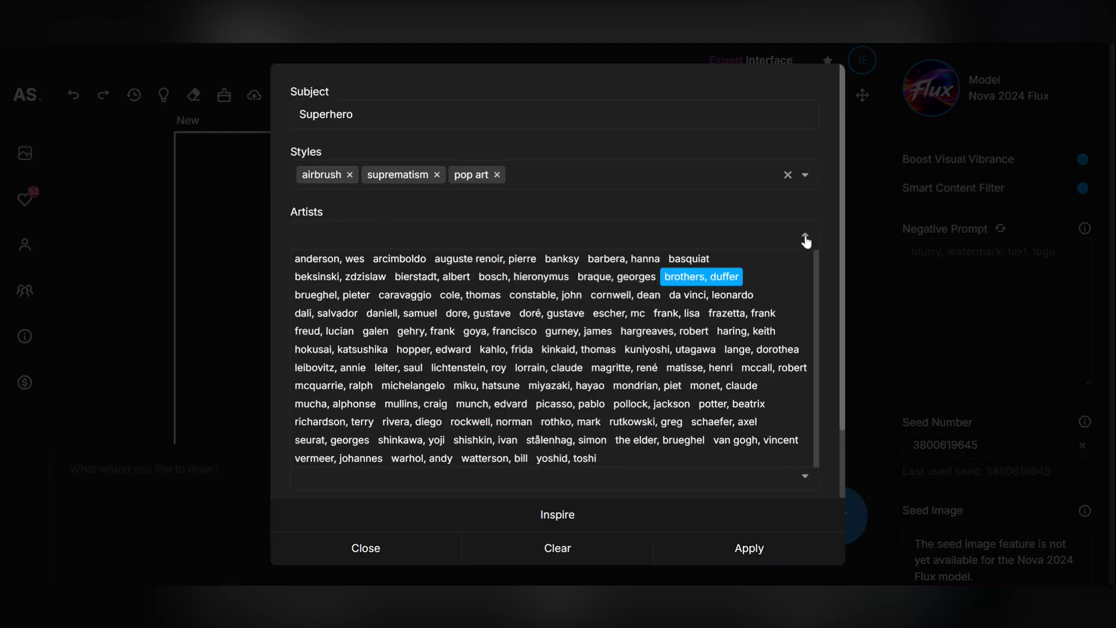
pyautogui.click(805, 235)
# Step: Add the album art cover format to the formula and look through the remaining format options
pyautogui.scroll(-1, 804, 244)
pyautogui.click(805, 223)
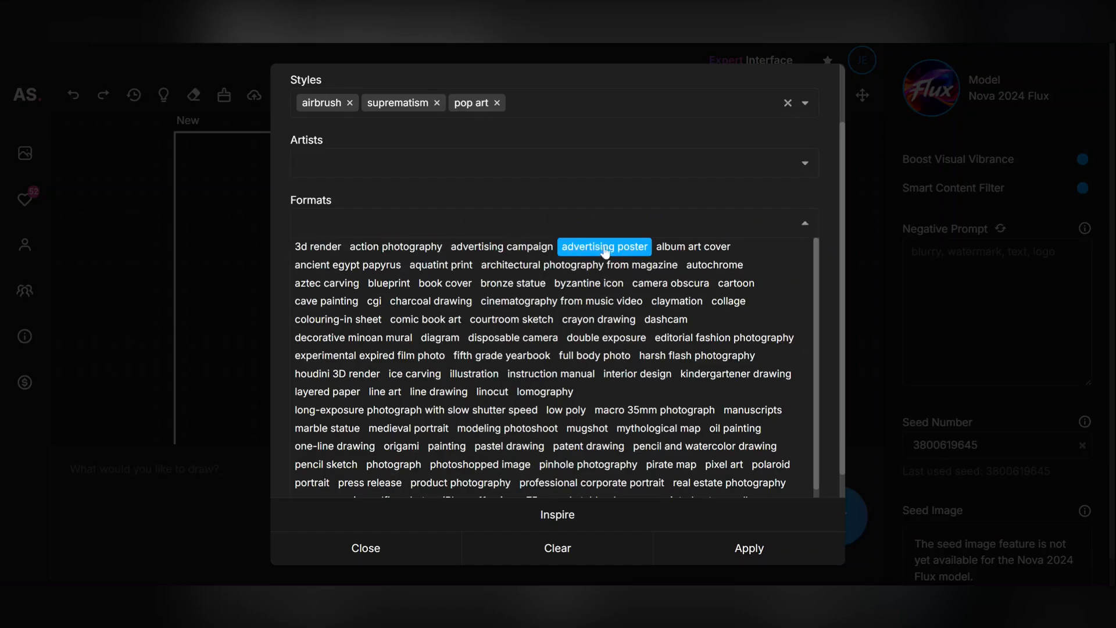
pyautogui.click(693, 247)
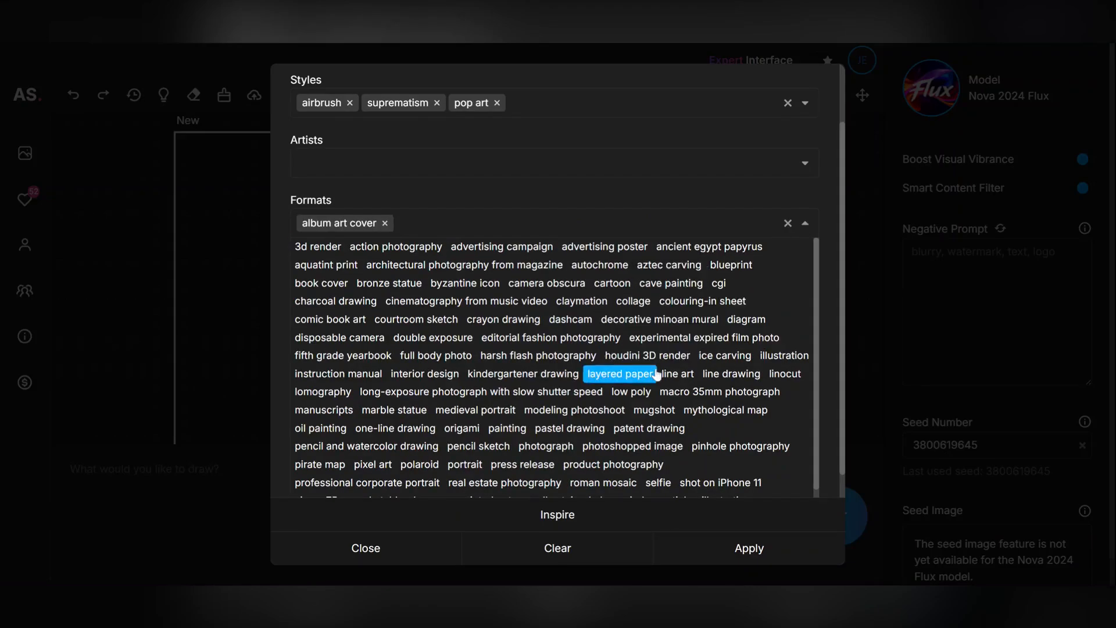
pyautogui.scroll(-1, 657, 375)
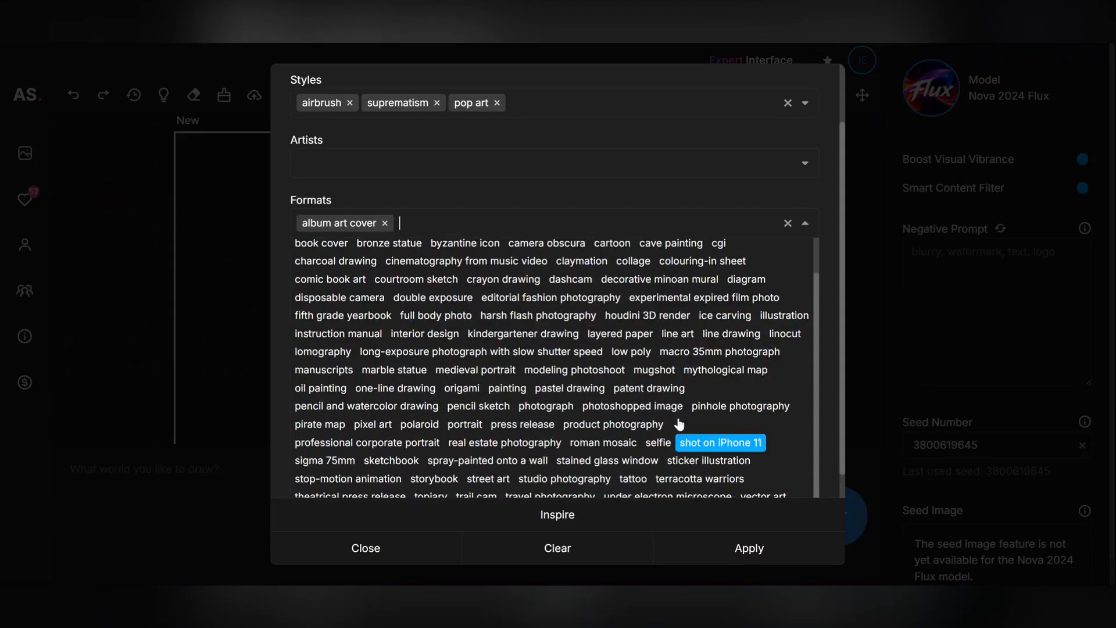
pyautogui.scroll(-1, 678, 423)
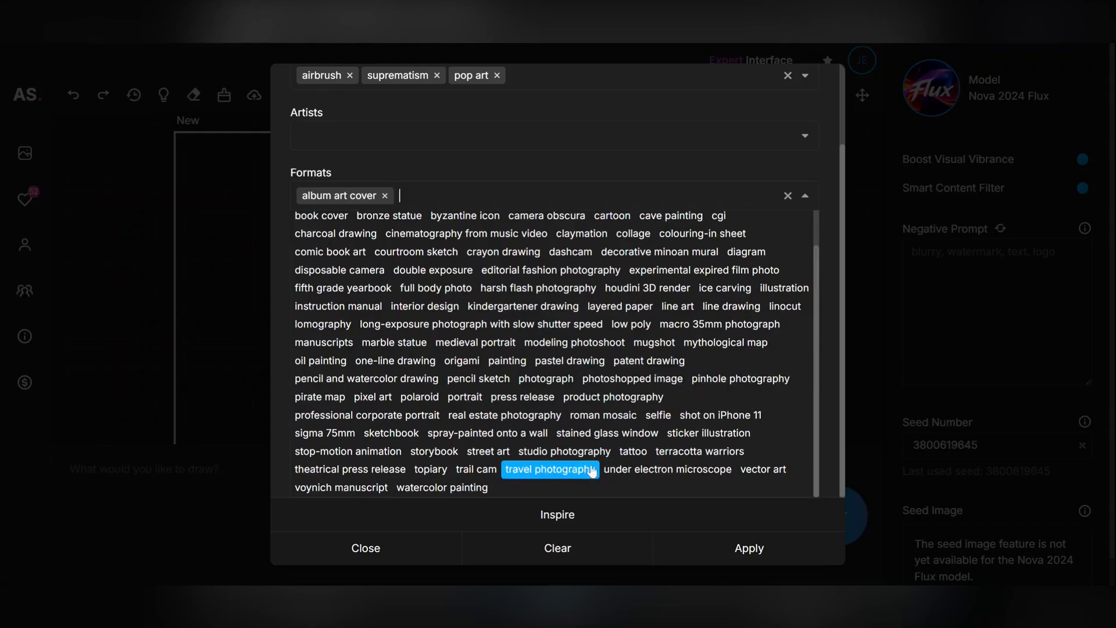
pyautogui.click(805, 198)
# Step: Add the boosters beautiful and wondrous to the formula
pyautogui.click(805, 276)
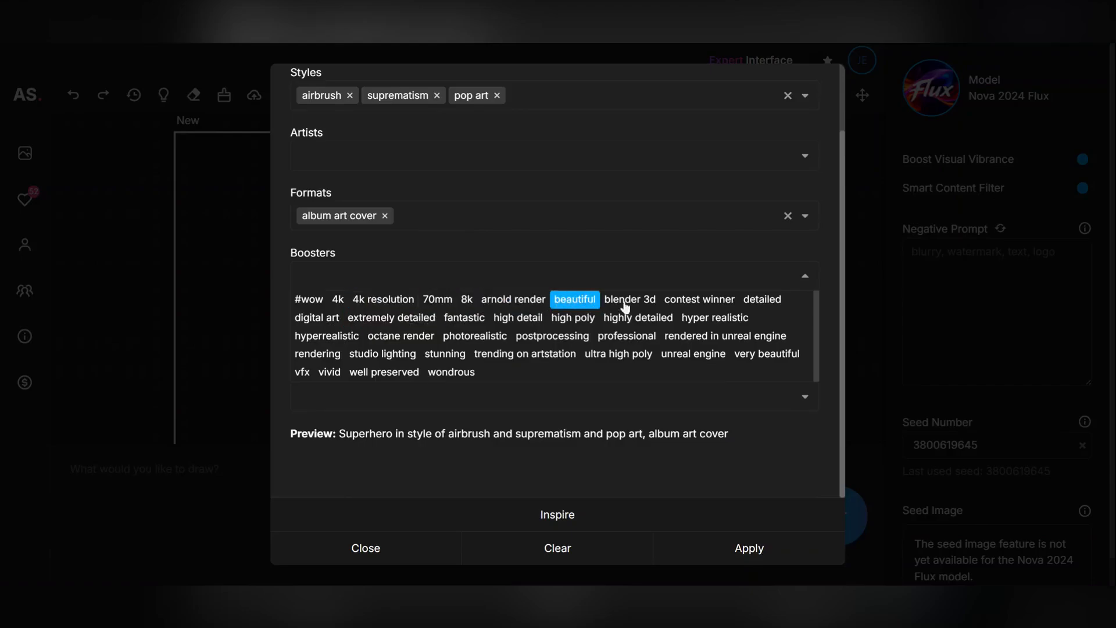
pyautogui.click(575, 300)
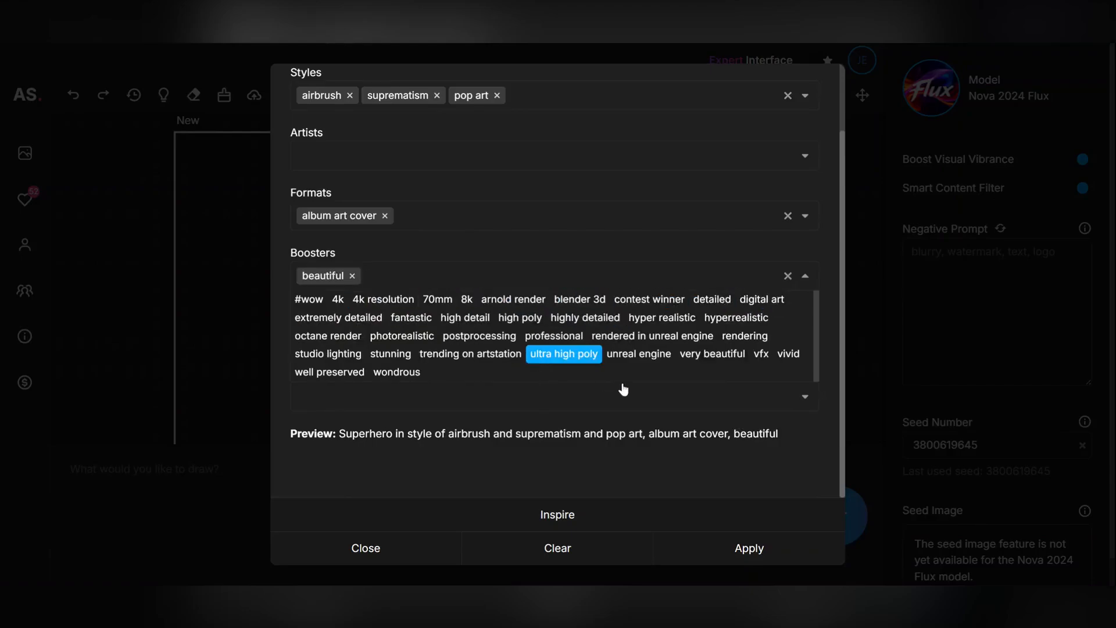
pyautogui.click(397, 372)
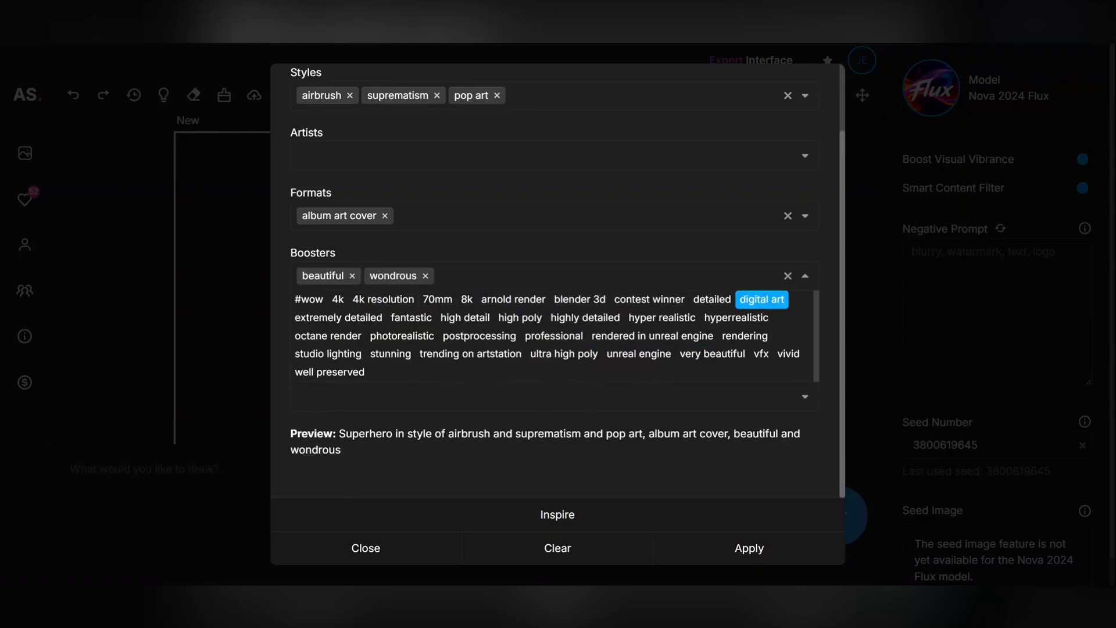
pyautogui.click(808, 277)
# Step: Add the vibes awesome, character and colorful to the formula
pyautogui.click(808, 341)
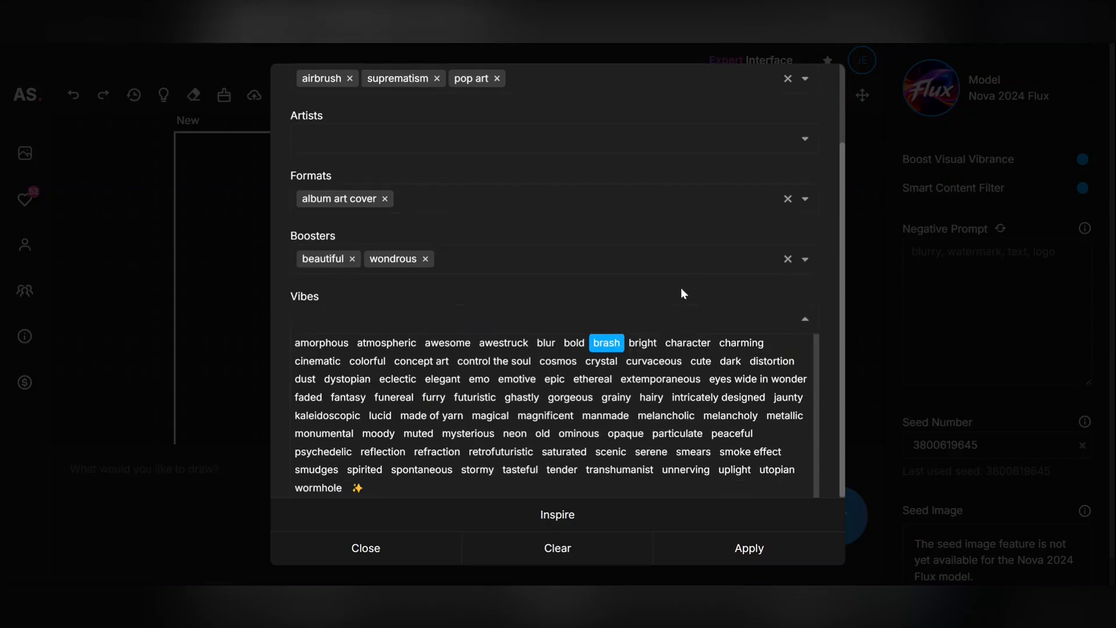
pyautogui.click(447, 344)
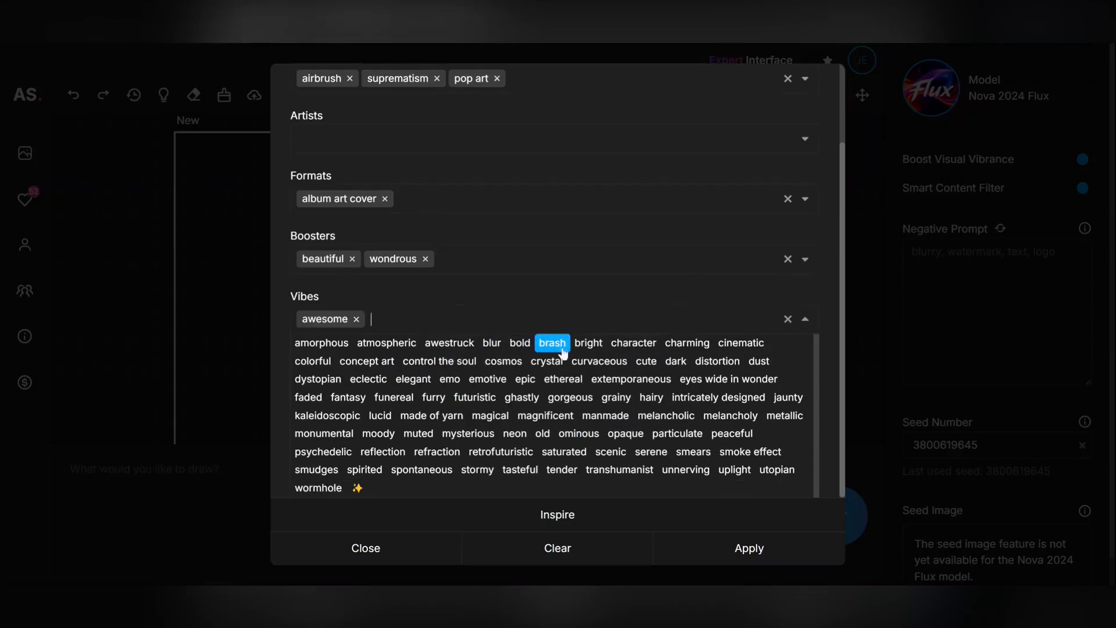
pyautogui.click(637, 344)
pyautogui.click(737, 359)
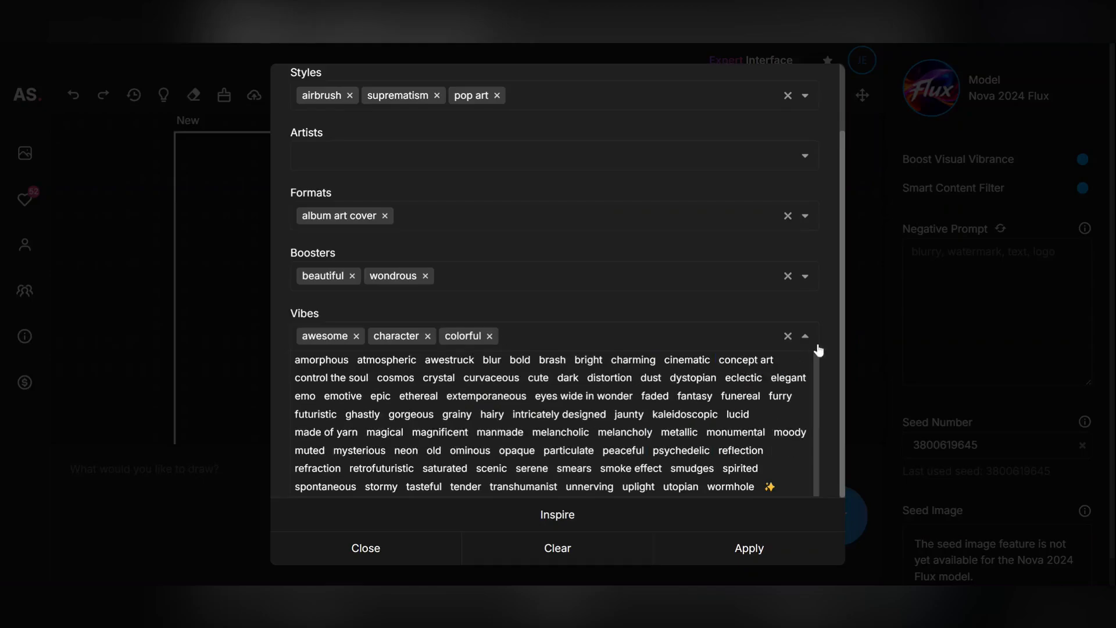
pyautogui.click(805, 336)
# Step: Add the perspectives midshot and lens flare to the formula
pyautogui.click(805, 396)
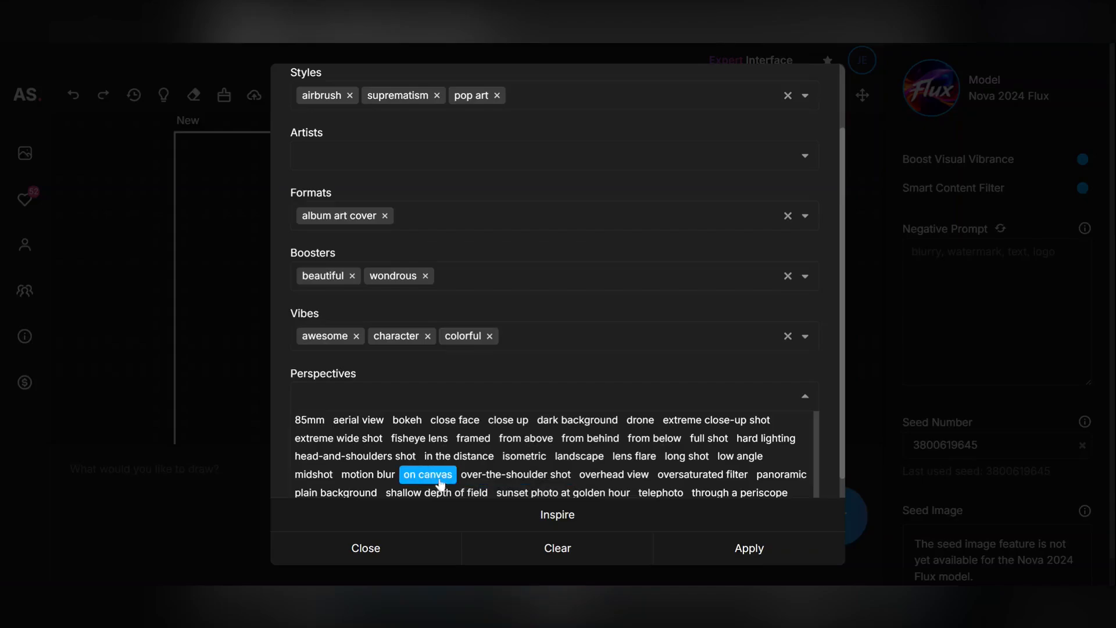
pyautogui.click(313, 475)
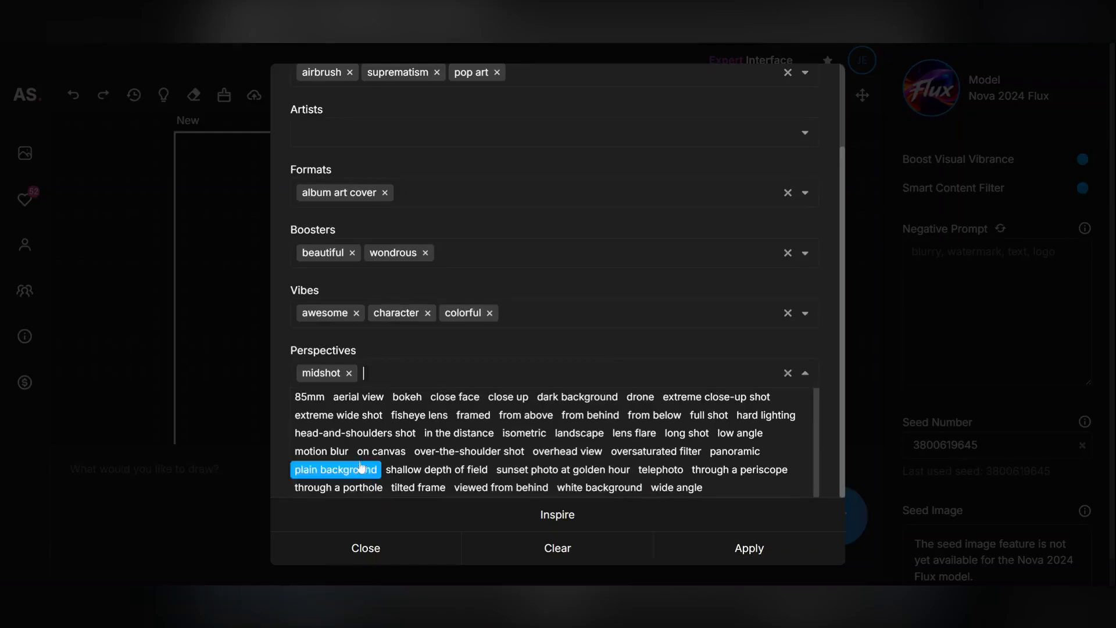
pyautogui.click(634, 433)
pyautogui.click(810, 374)
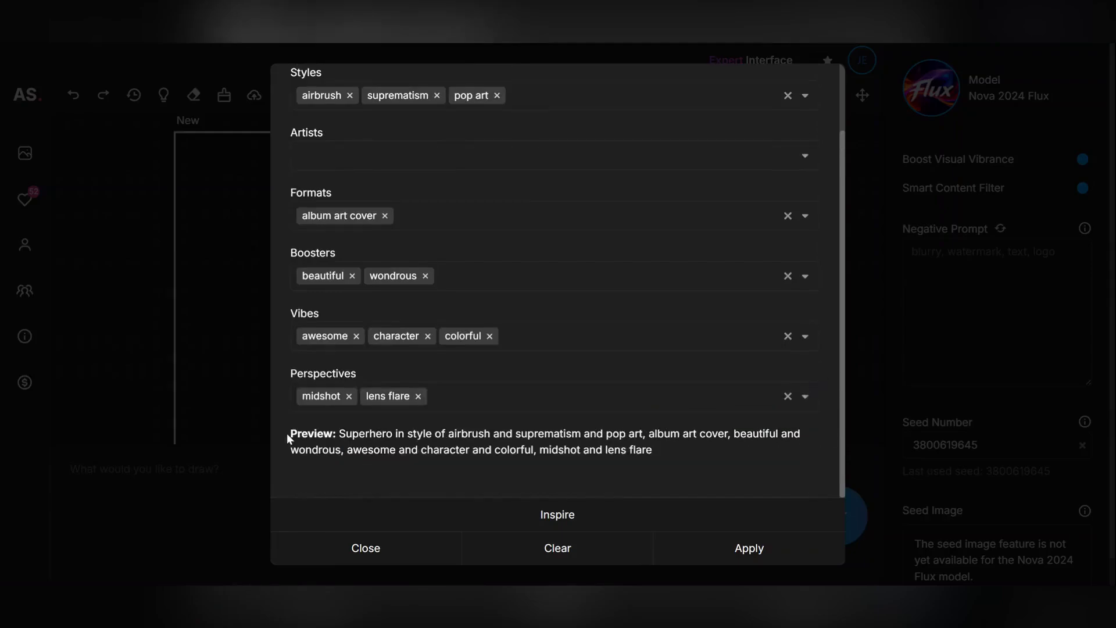
# Step: Review the formula's prompt preview, apply it as the prompt and generate the superhero image
pyautogui.moveTo(288, 436); pyautogui.dragTo(706, 454)
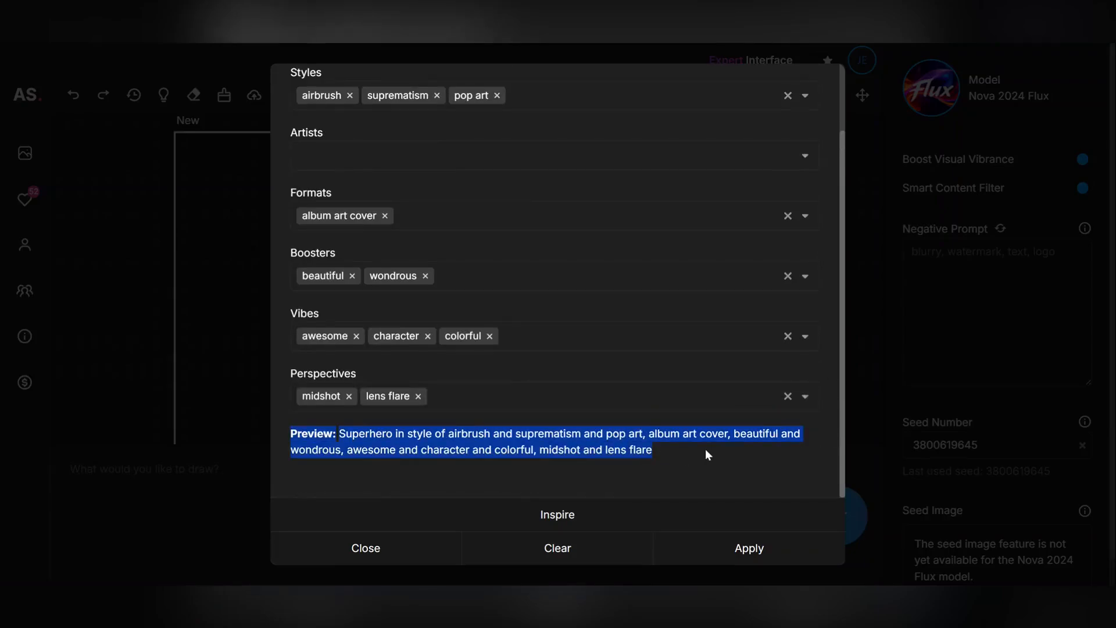
pyautogui.click(726, 564)
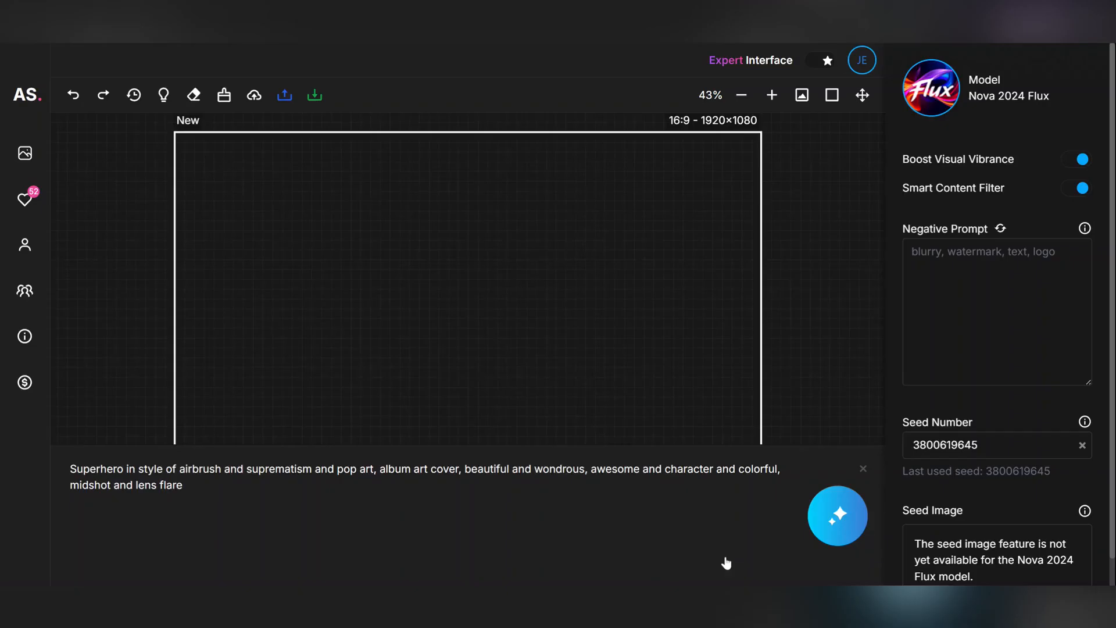
pyautogui.click(838, 515)
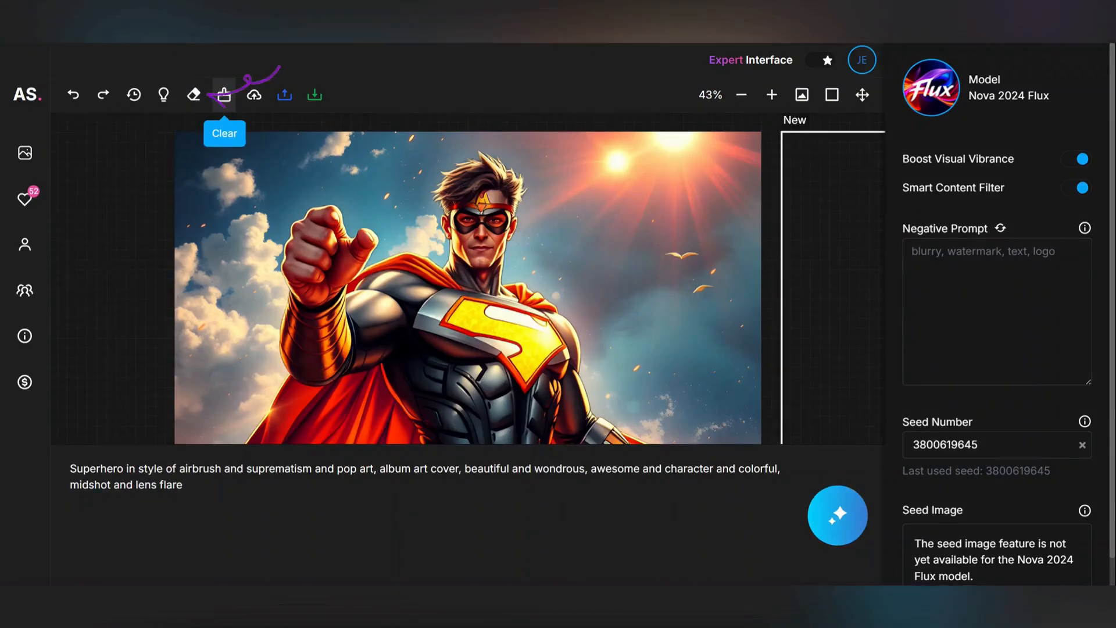
# Step: Erase the part of the red cape below the superhero's raised fist with the eraser
pyautogui.click(194, 94)
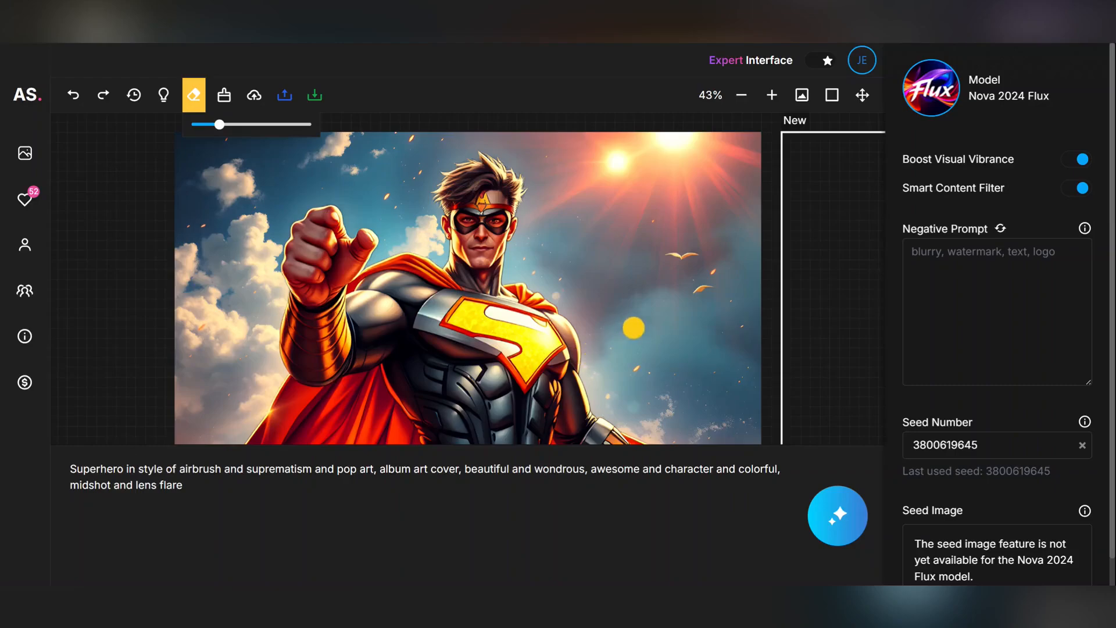
pyautogui.moveTo(258, 436)
pyautogui.mouseDown()
pyautogui.moveTo(298, 390)
pyautogui.moveTo(360, 380)
pyautogui.moveTo(408, 433)
pyautogui.moveTo(273, 437)
pyautogui.moveTo(363, 394)
pyautogui.moveTo(379, 434)
pyautogui.moveTo(327, 418)
pyautogui.moveTo(286, 424)
pyautogui.moveTo(306, 402)
pyautogui.moveTo(327, 422)
pyautogui.moveTo(357, 413)
pyautogui.mouseUp()
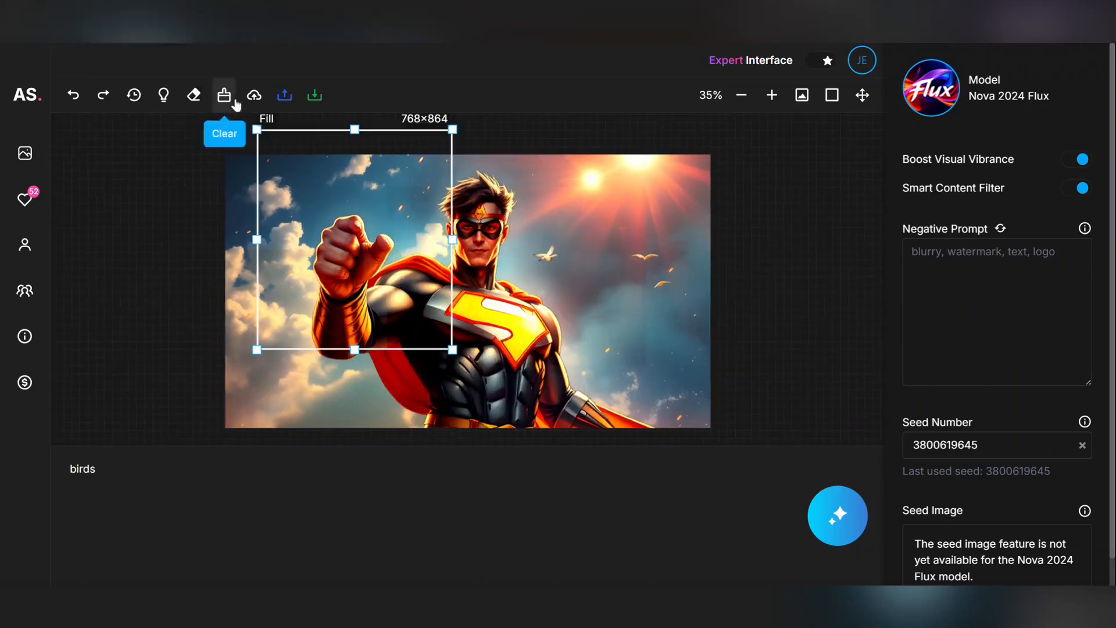
# Step: Erase the sky above the raised fist inside the fill frame and fill it using the prompt "holding a giant lollipop"
pyautogui.click(193, 95)
pyautogui.moveTo(379, 175)
pyautogui.mouseDown()
pyautogui.moveTo(366, 208)
pyautogui.moveTo(355, 174)
pyautogui.moveTo(378, 175)
pyautogui.moveTo(401, 154)
pyautogui.moveTo(340, 294)
pyautogui.mouseUp()
pyautogui.moveTo(110, 469); pyautogui.dragTo(3, 466)
pyautogui.write('holding a giant lollipop')
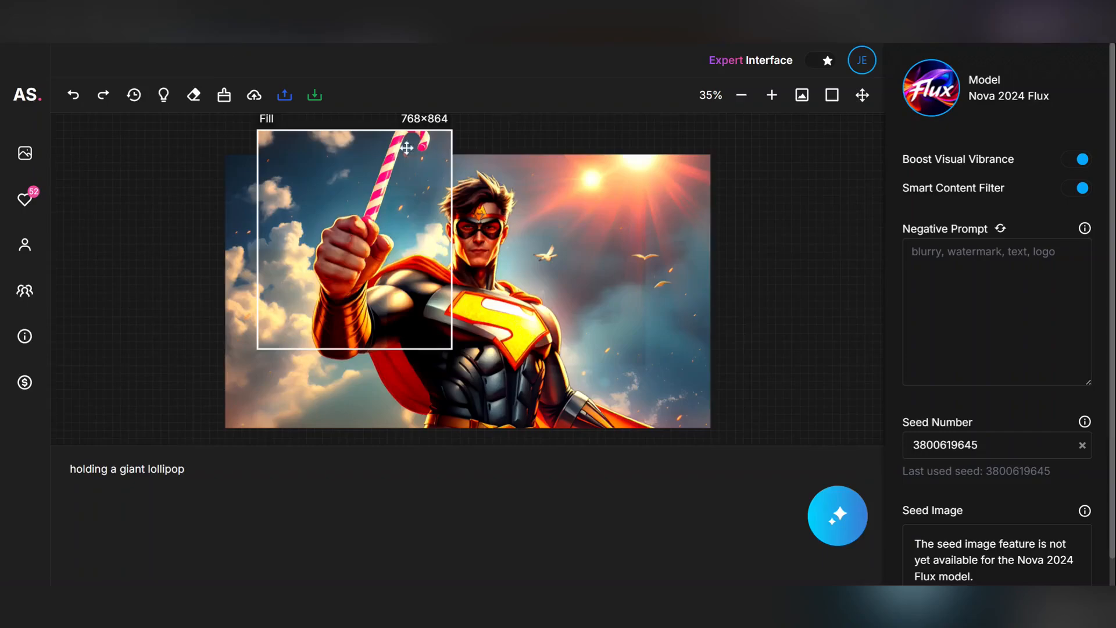
pyautogui.moveTo(415, 194); pyautogui.dragTo(365, 177)
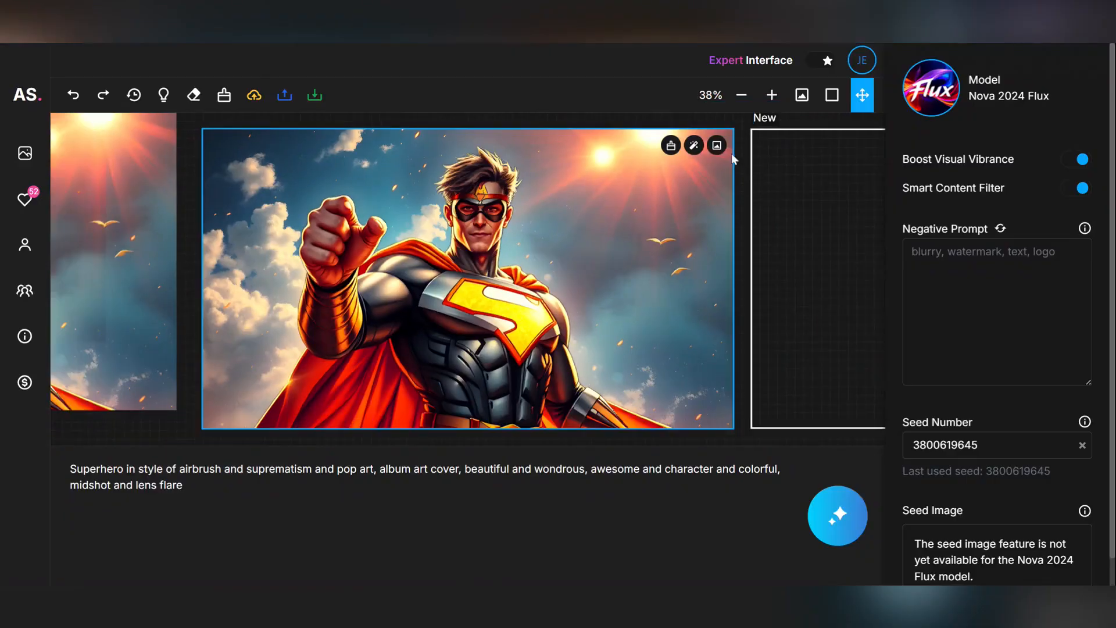
# Step: Upscale the superhero image with the raised fist and inspect the face detail in the enlarged result
pyautogui.click(694, 147)
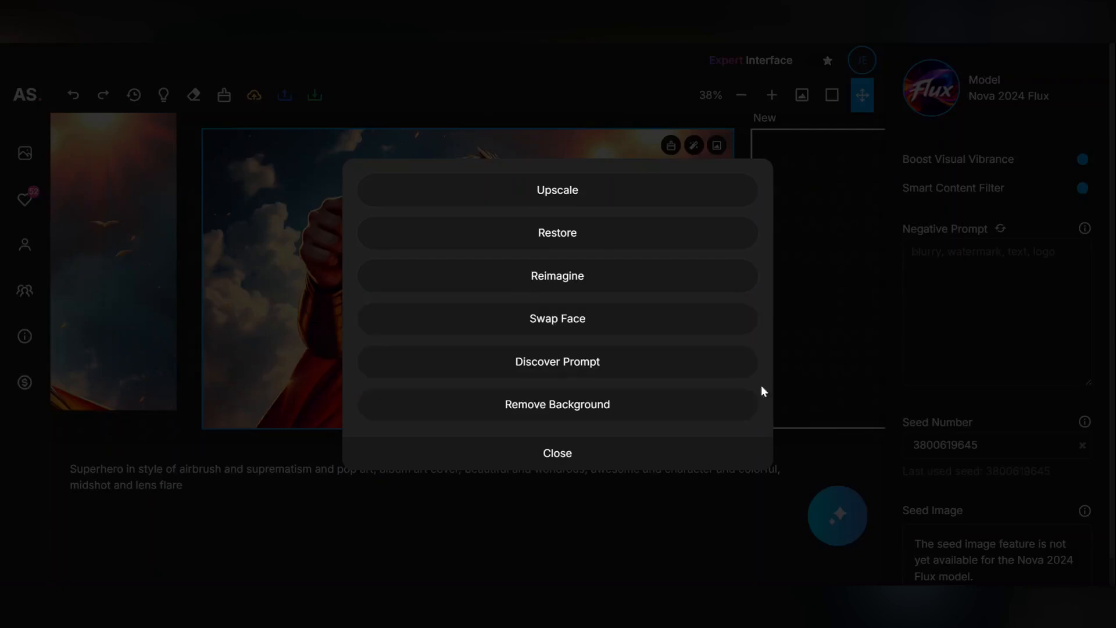
pyautogui.click(682, 199)
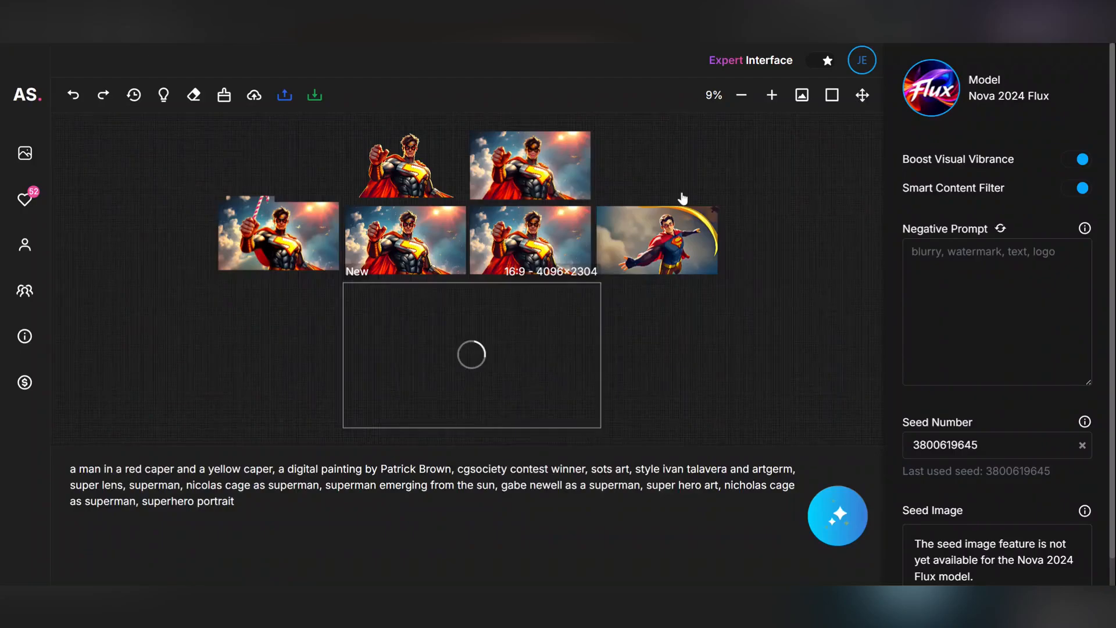
pyautogui.scroll(6, 488, 355)
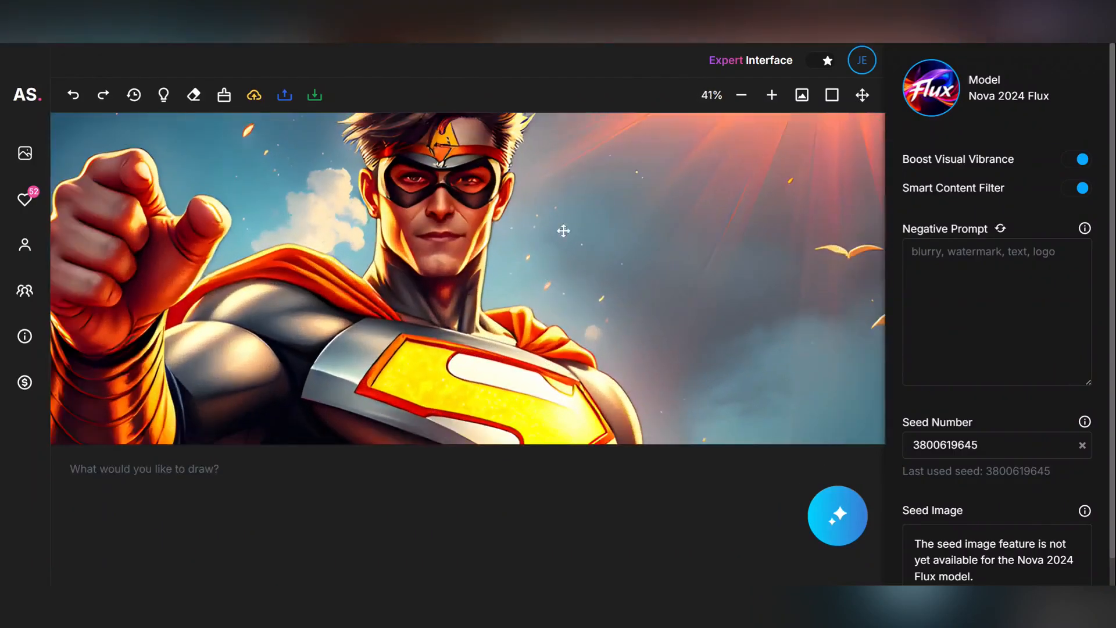
pyautogui.moveTo(563, 230); pyautogui.dragTo(585, 287)
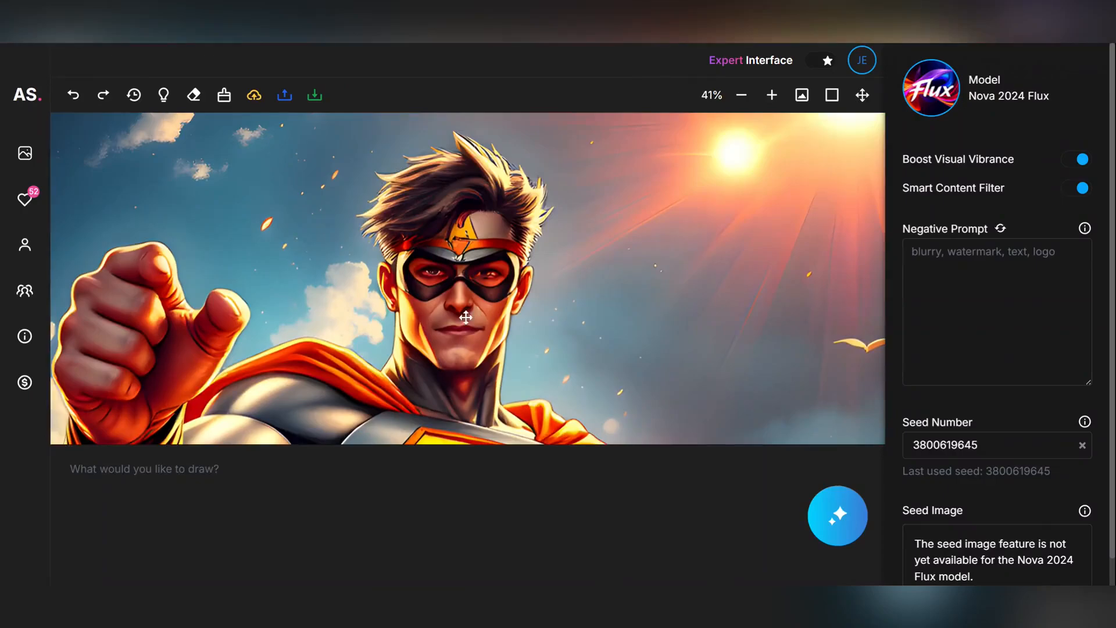
pyautogui.scroll(4, 477, 291)
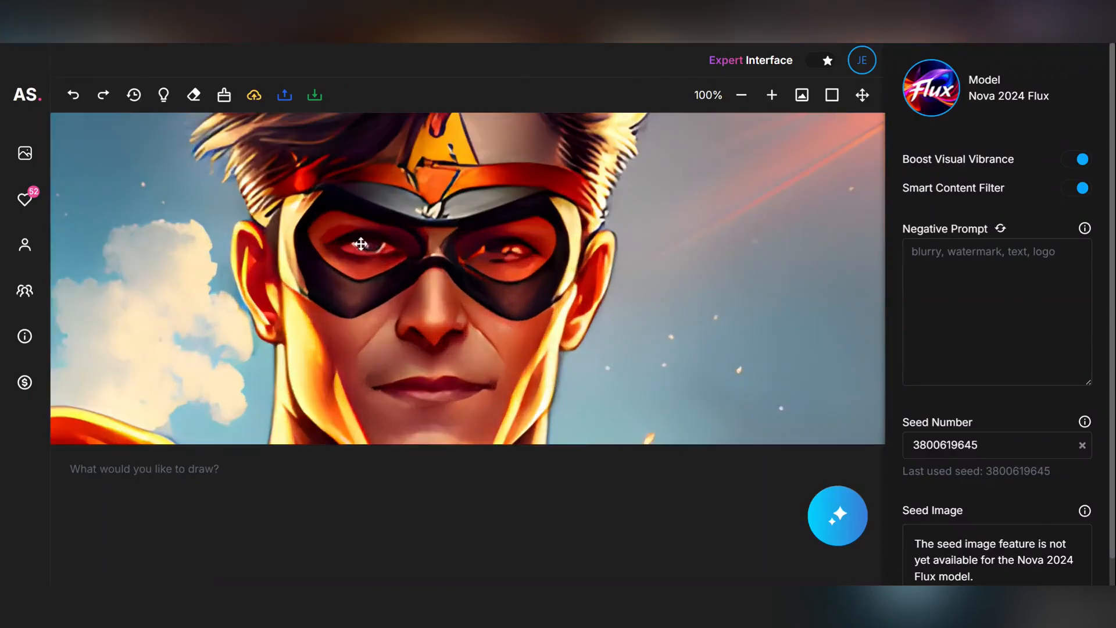
pyautogui.scroll(-6, 610, 217)
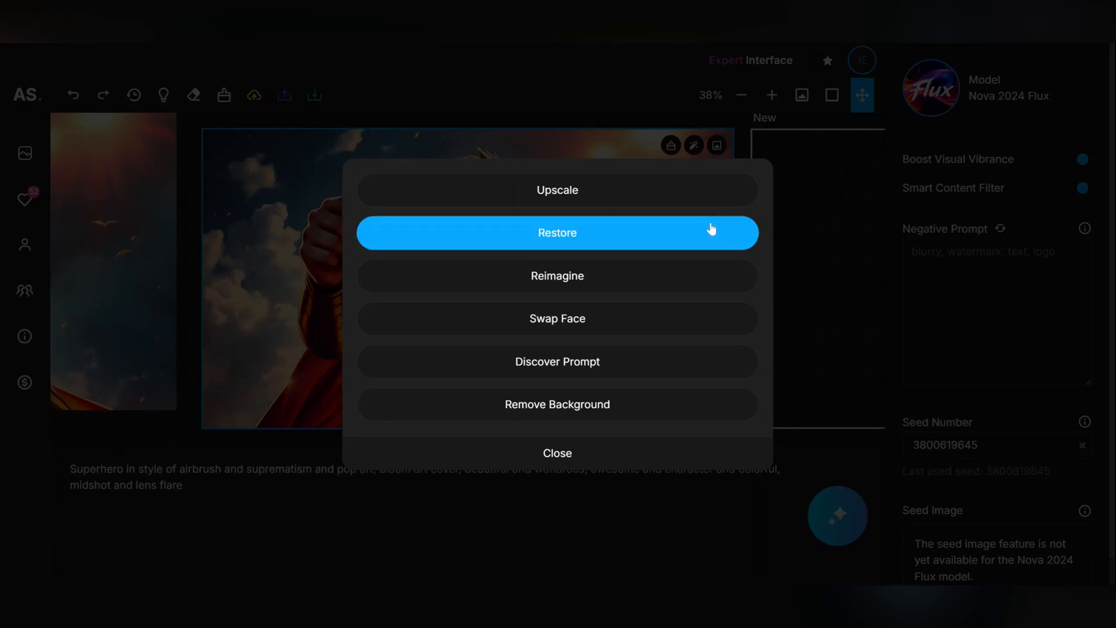
# Step: Restore the superhero image and zoom to the middle of the three superhero images
pyautogui.click(682, 235)
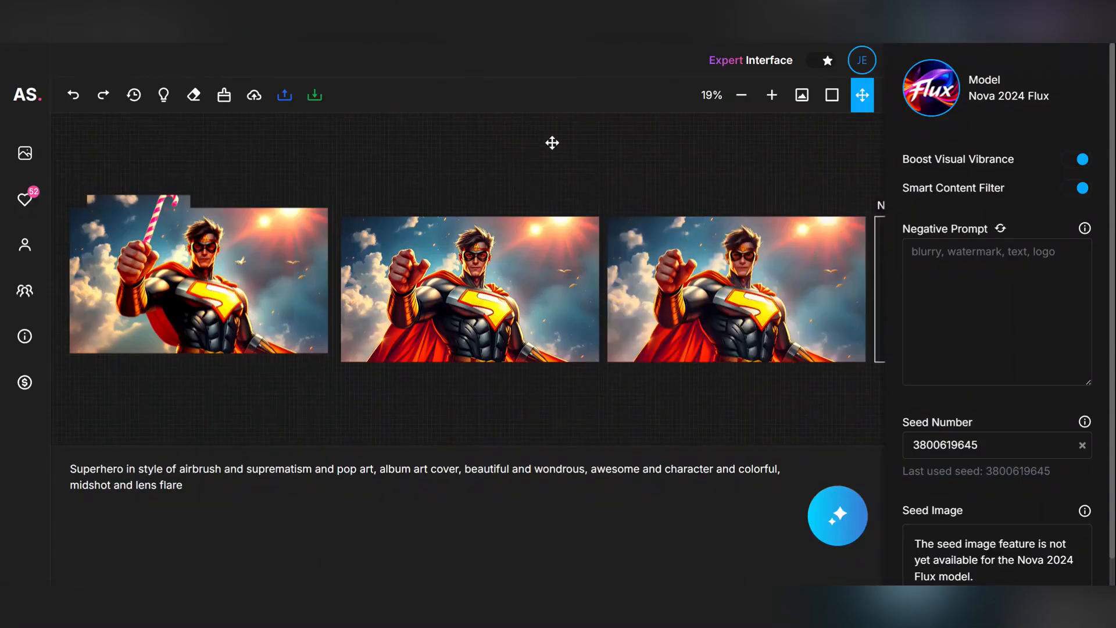
pyautogui.click(527, 305)
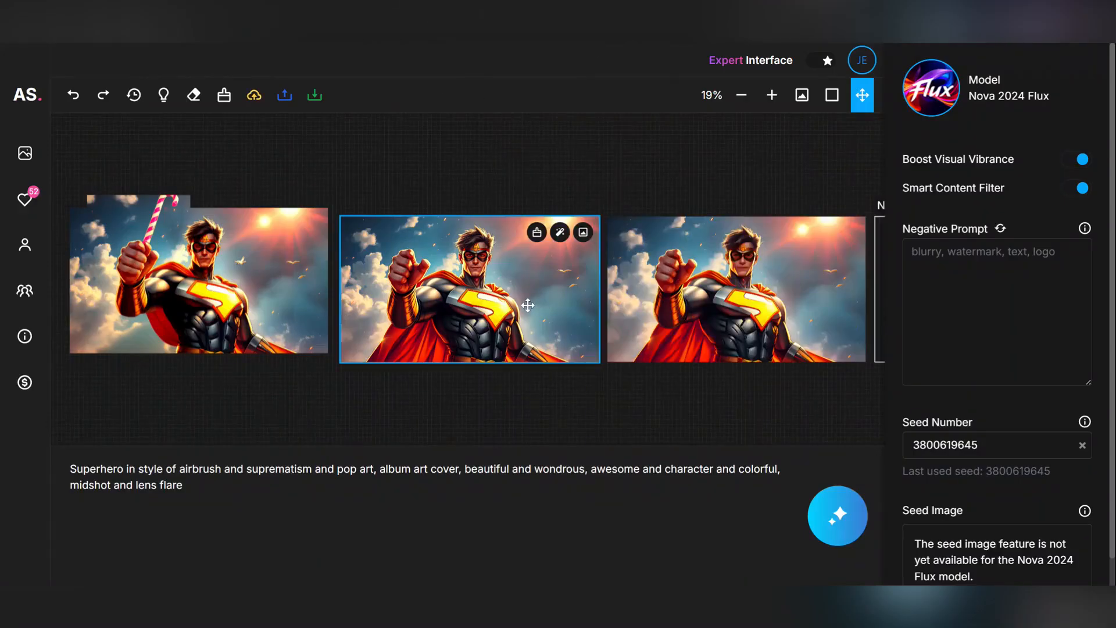
pyautogui.click(584, 232)
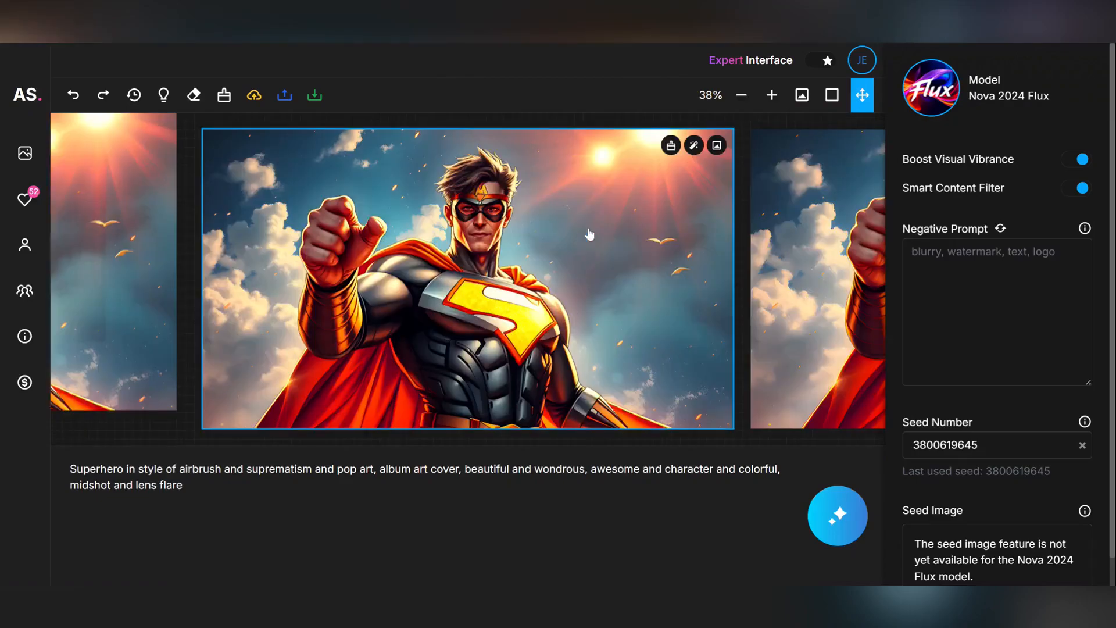
# Step: Reimagine the superhero image and zoom to the newly generated variation
pyautogui.click(693, 146)
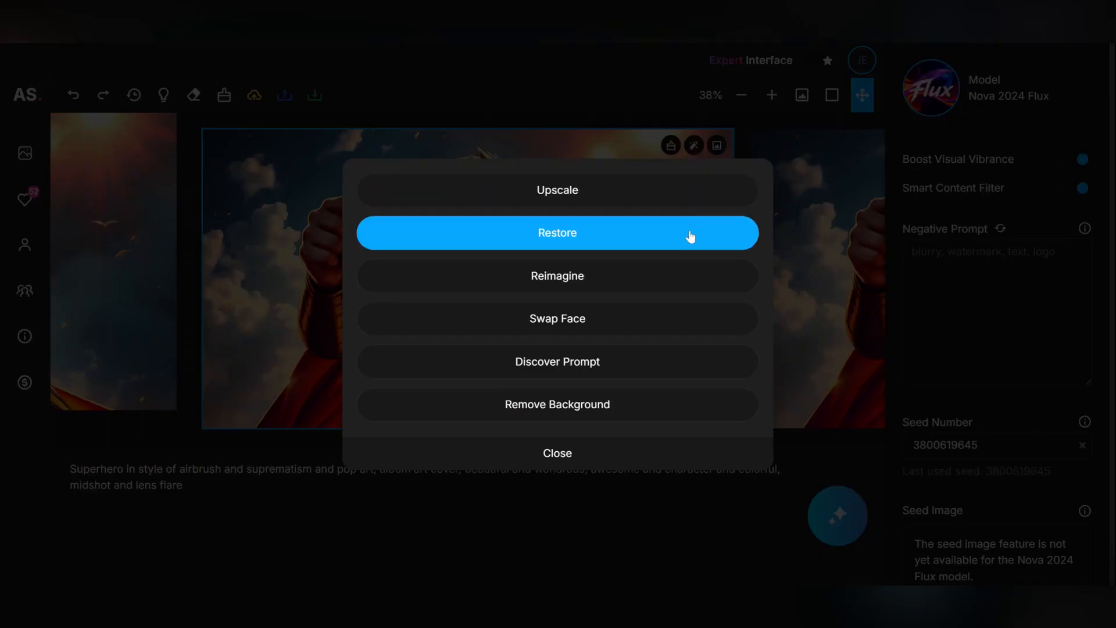
pyautogui.click(686, 285)
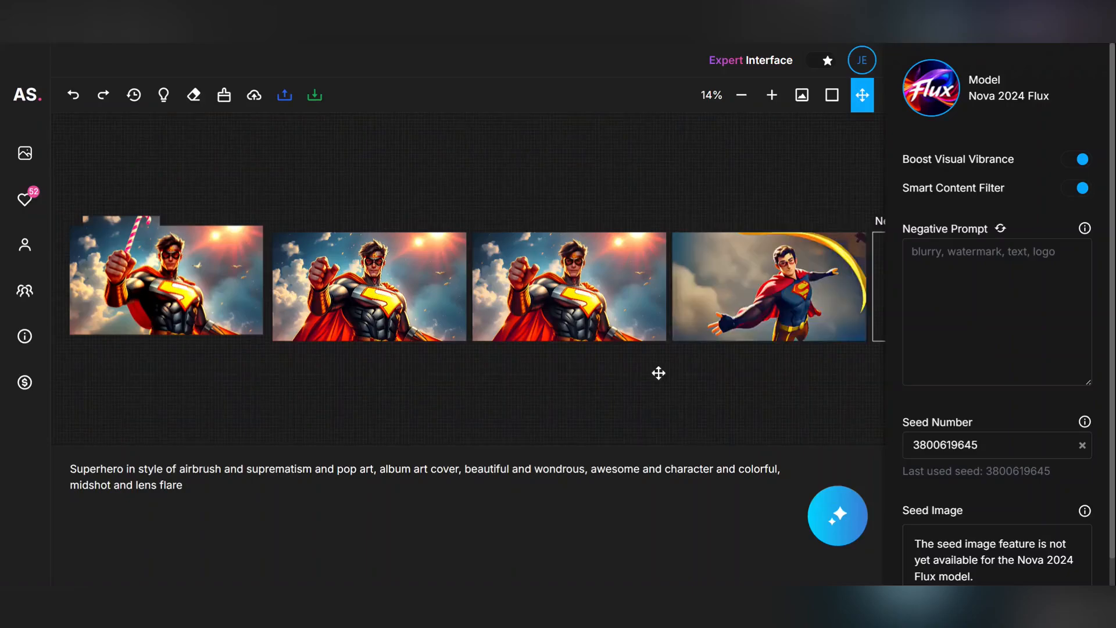
pyautogui.click(758, 298)
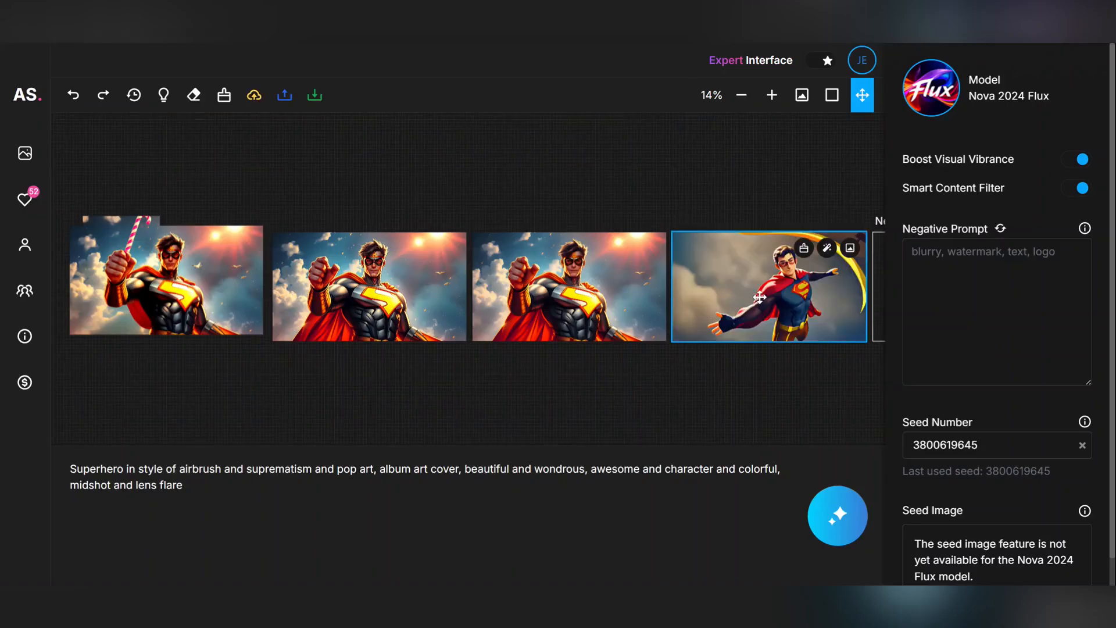
pyautogui.click(850, 248)
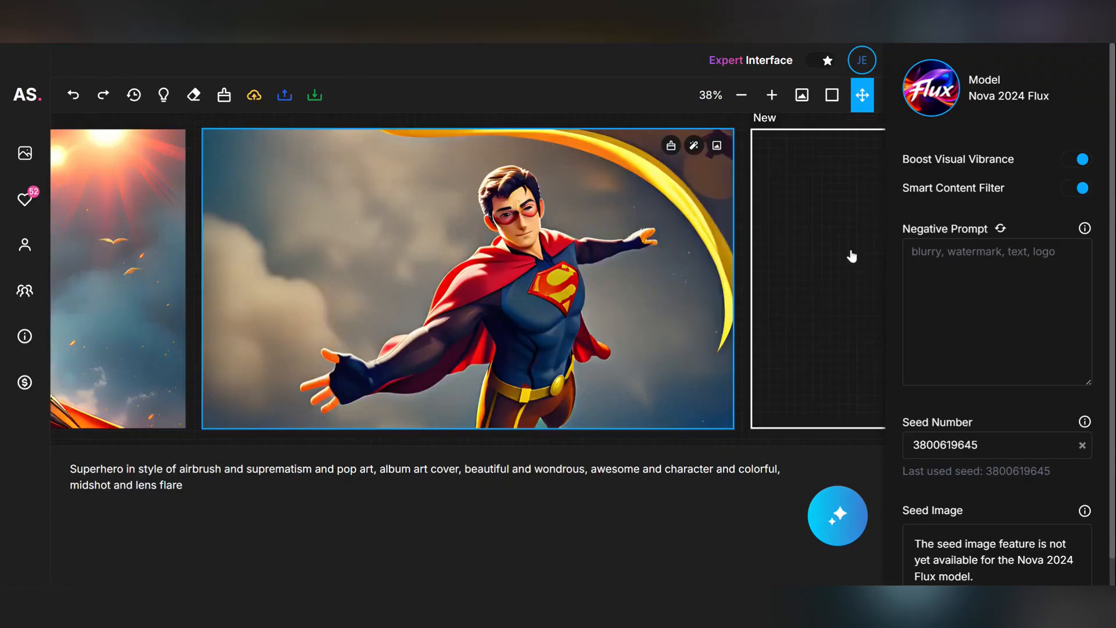
# Step: Swap the face of the fist-raising superhero and compare the result with the image below it
pyautogui.click(693, 146)
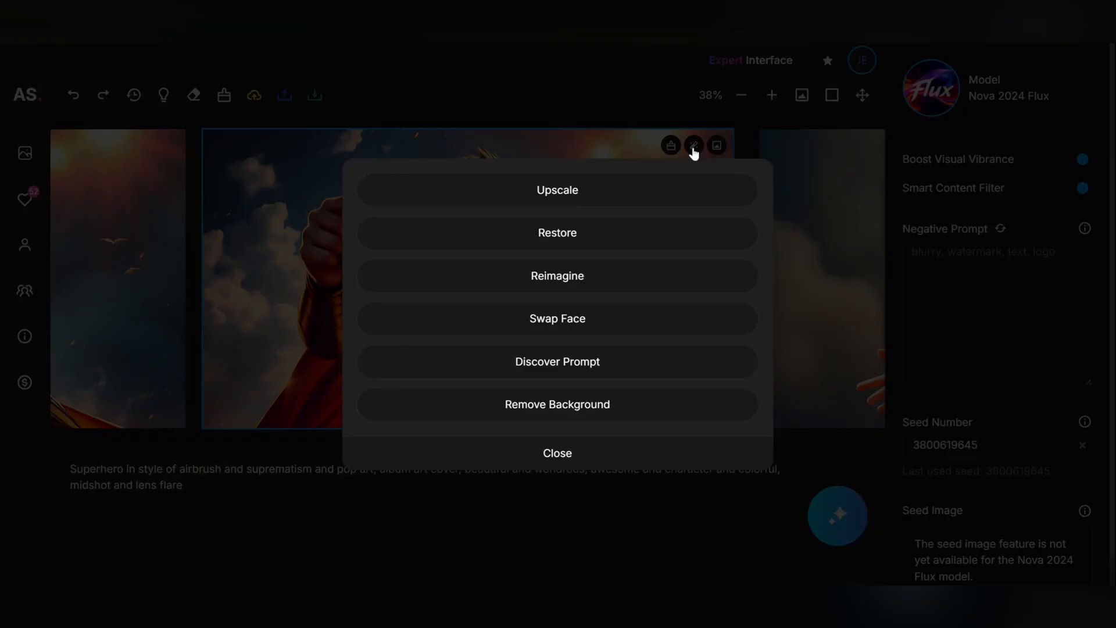
pyautogui.click(640, 330)
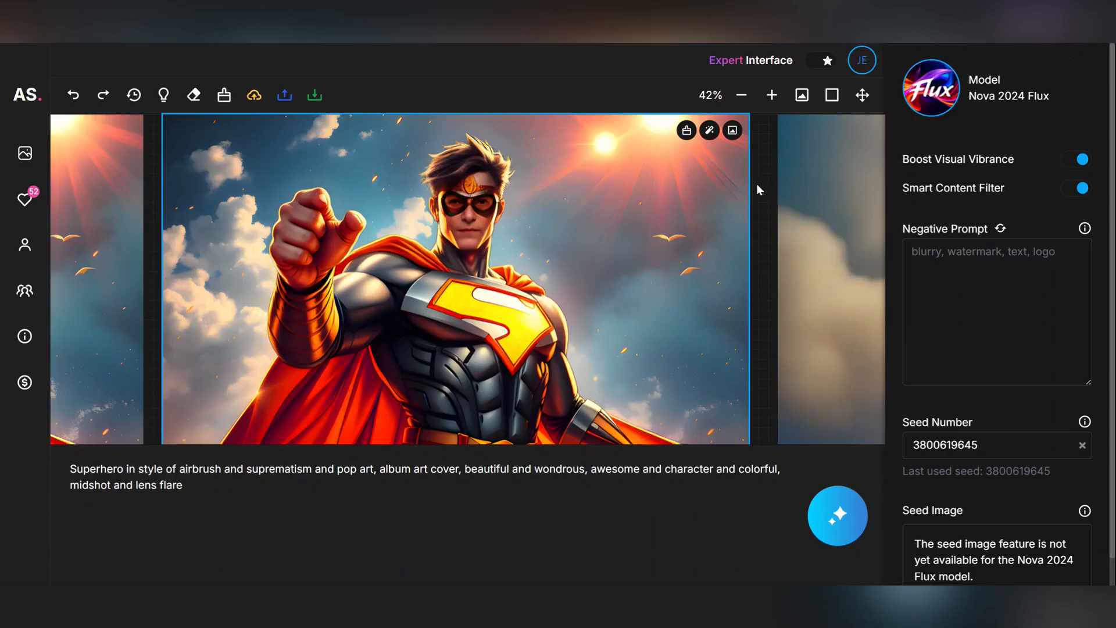
pyautogui.click(861, 95)
pyautogui.moveTo(478, 174); pyautogui.dragTo(473, 581)
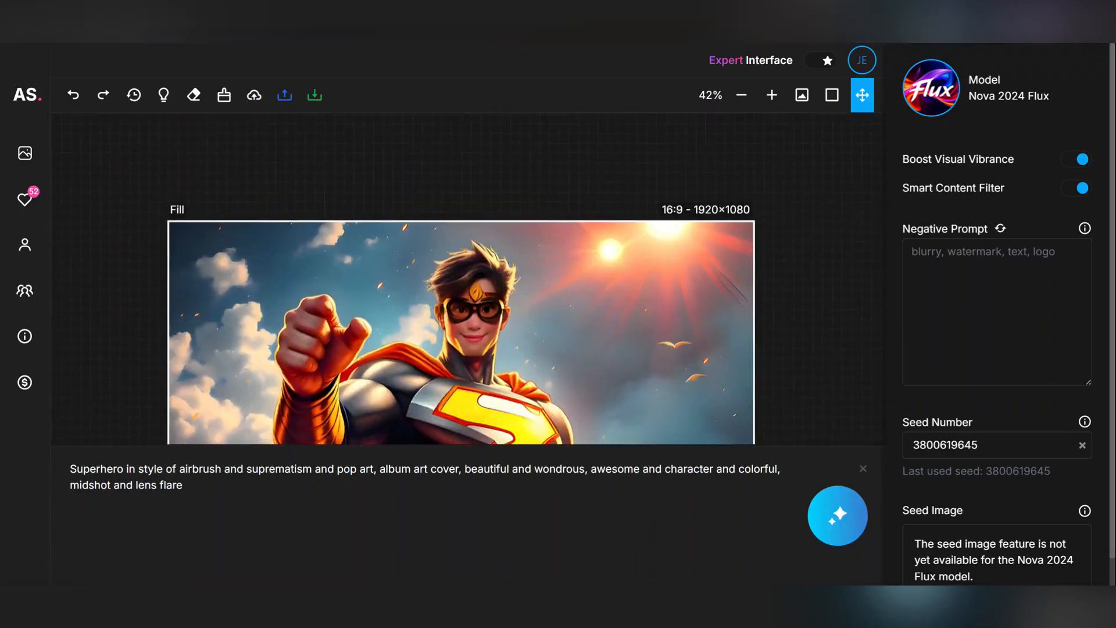
pyautogui.moveTo(778, 472); pyautogui.dragTo(795, 103)
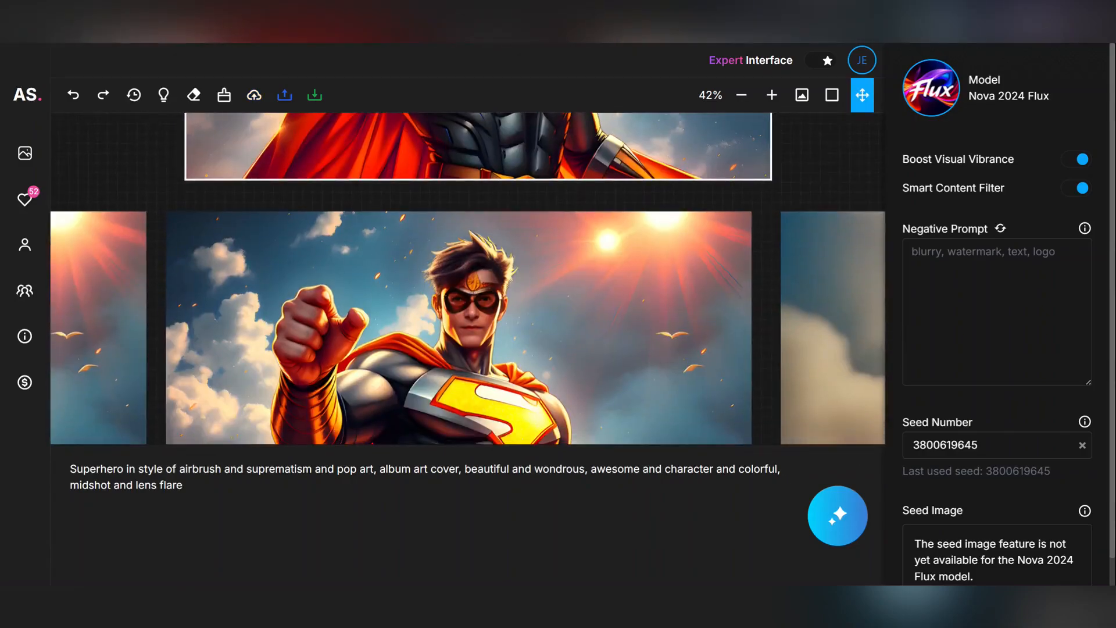
# Step: Discover the prompt of the superhero image, copy the suggested text and apply it as the current prompt
pyautogui.click(694, 146)
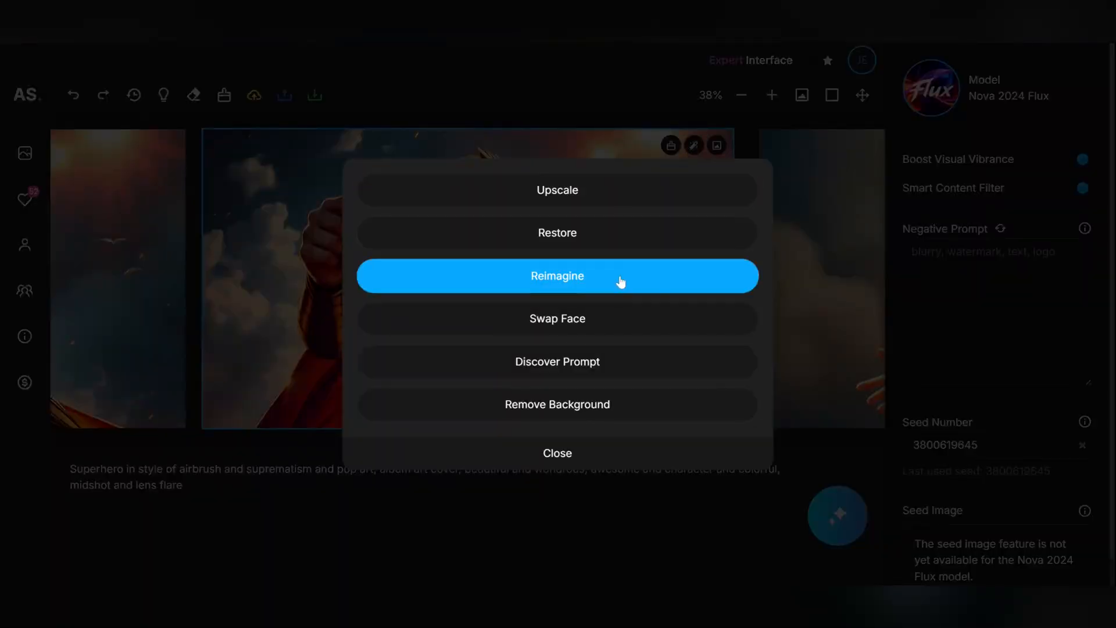
pyautogui.click(625, 368)
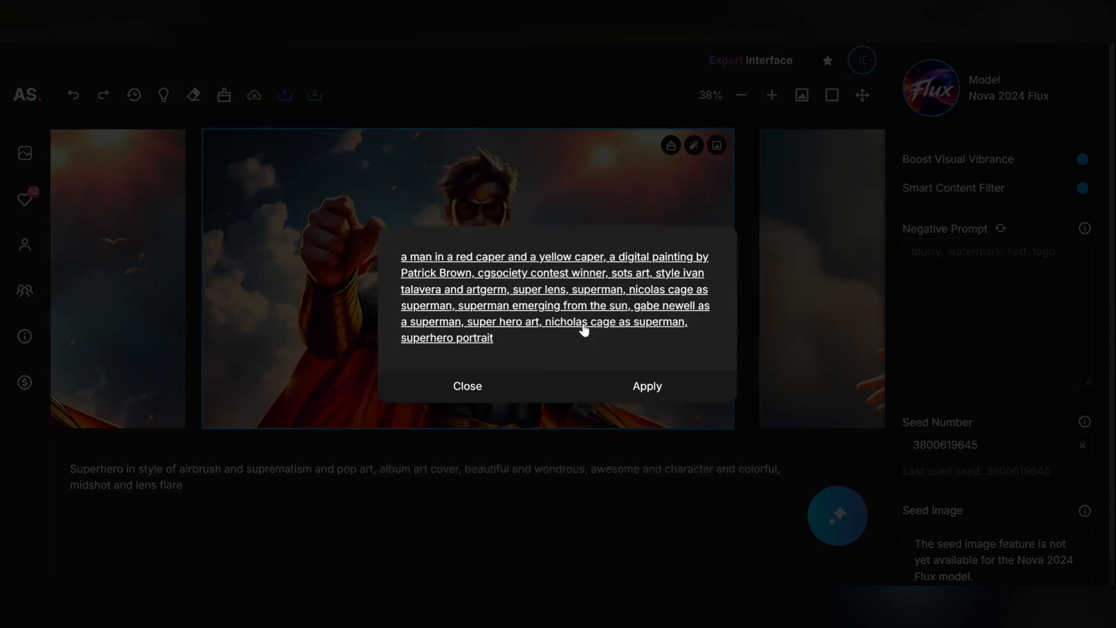
pyautogui.click(584, 330)
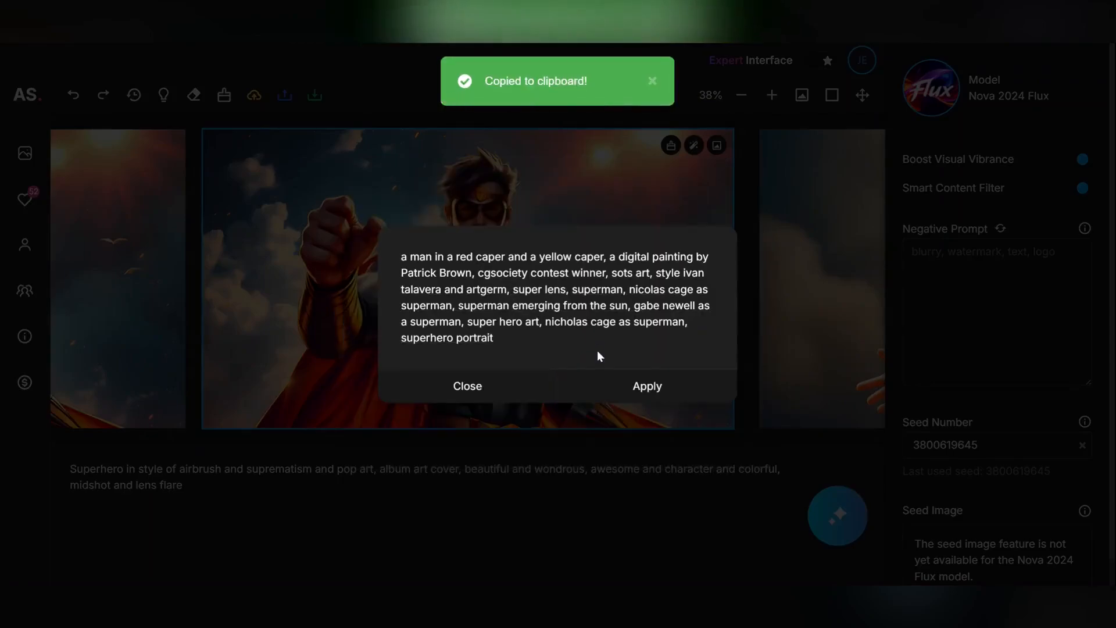
pyautogui.click(647, 386)
# Step: Remove the background of the superhero image and zoom in on the cut-out to inspect it
pyautogui.click(694, 145)
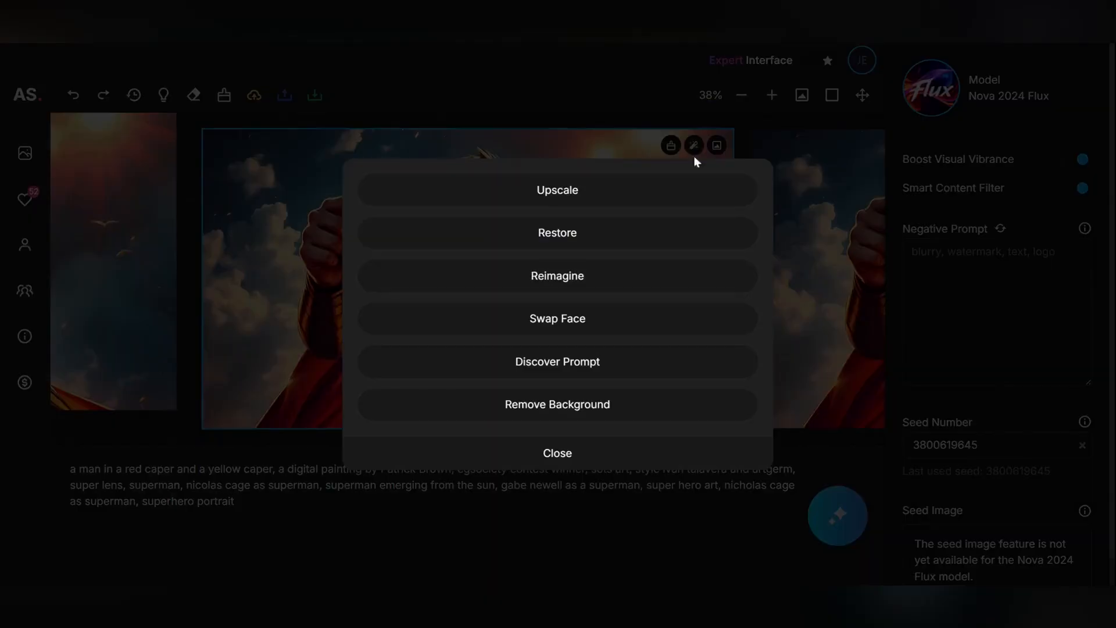
pyautogui.click(685, 410)
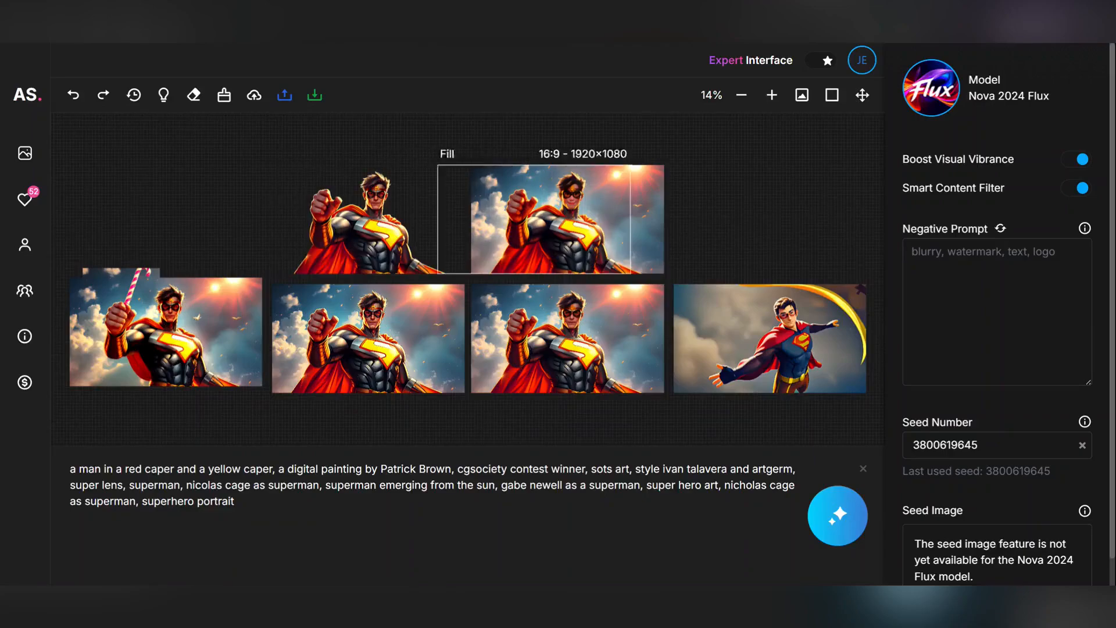
pyautogui.click(362, 233)
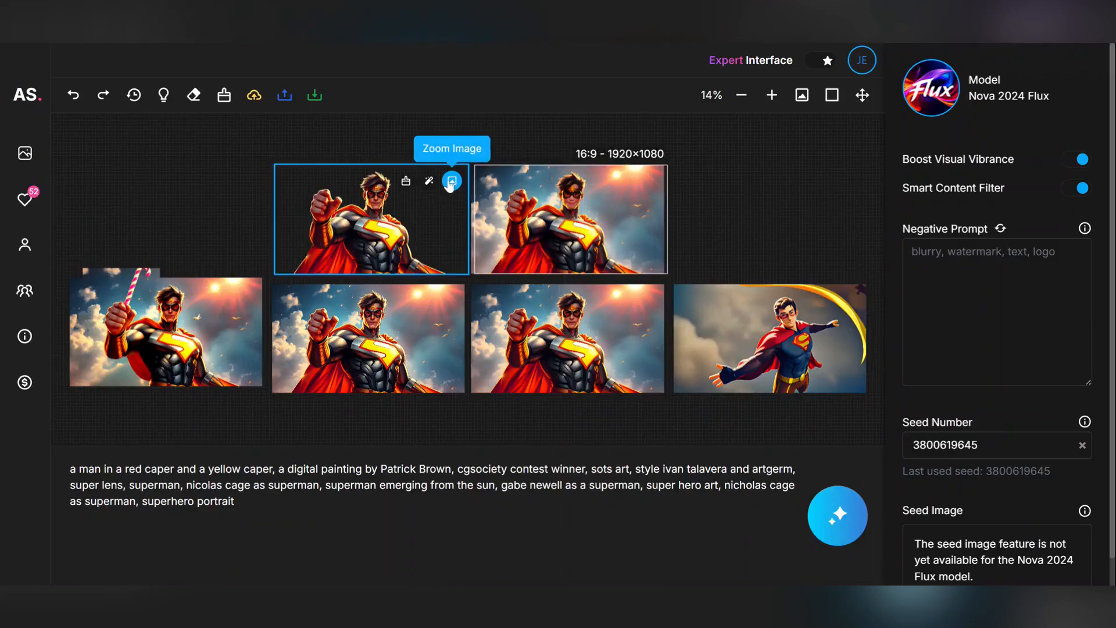
pyautogui.click(450, 180)
pyautogui.scroll(5, 488, 229)
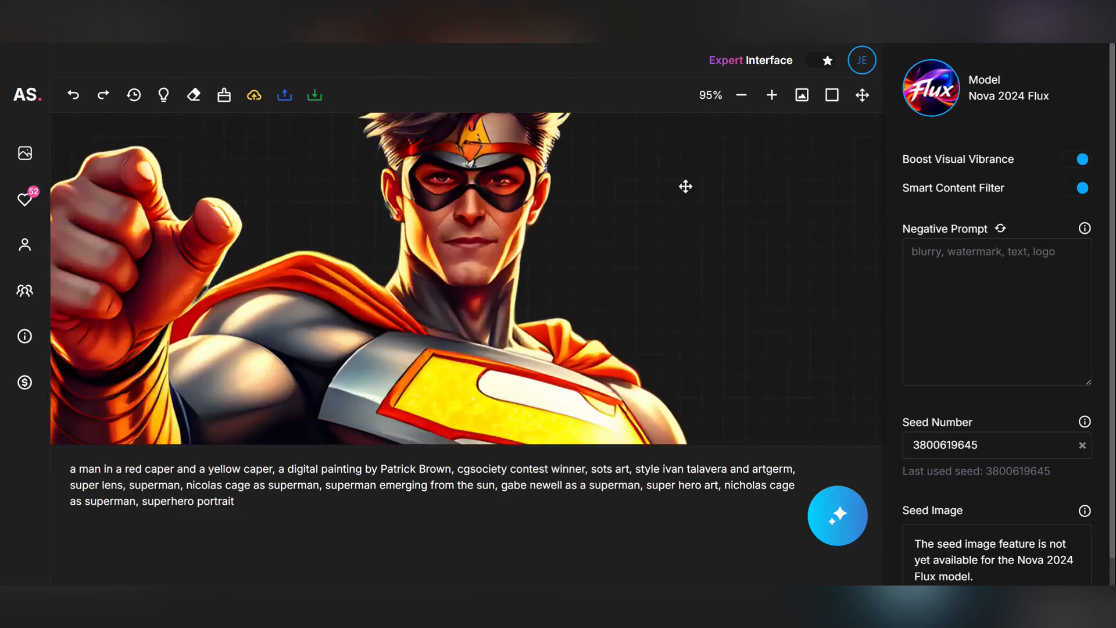